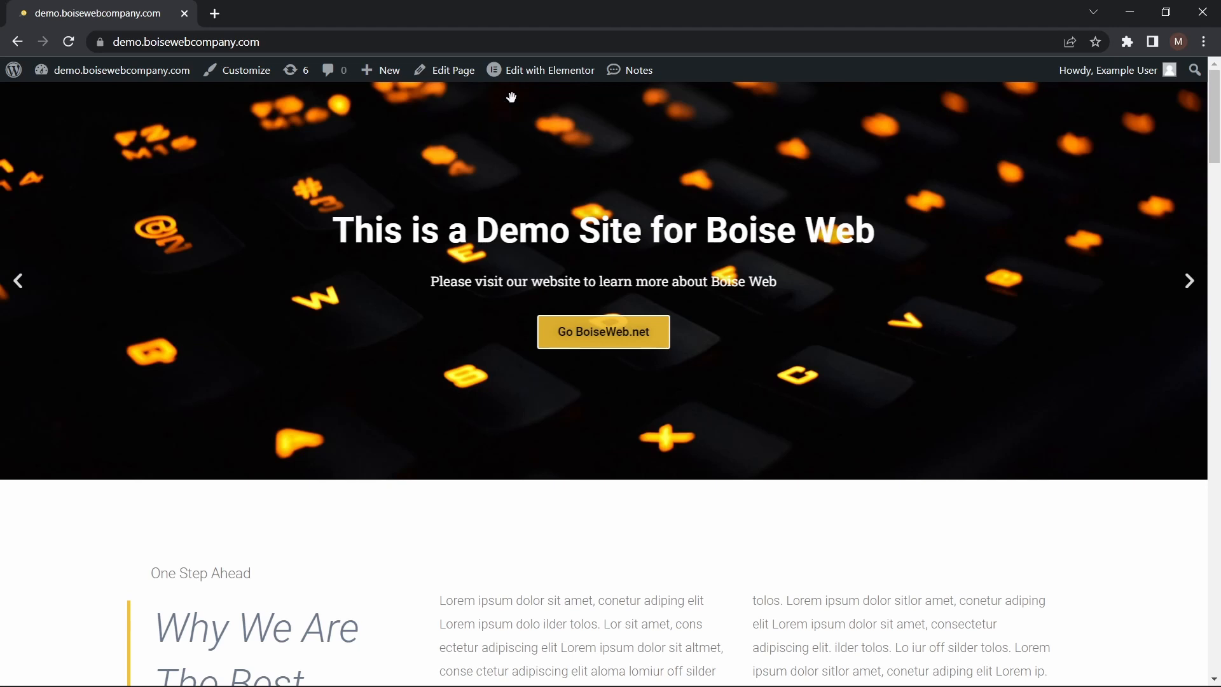
Open the home page for editing in Elementor and place an Inner Section in a new section above the hero slider
{"action": "mouse_move", "coordinate": [518, 82]}
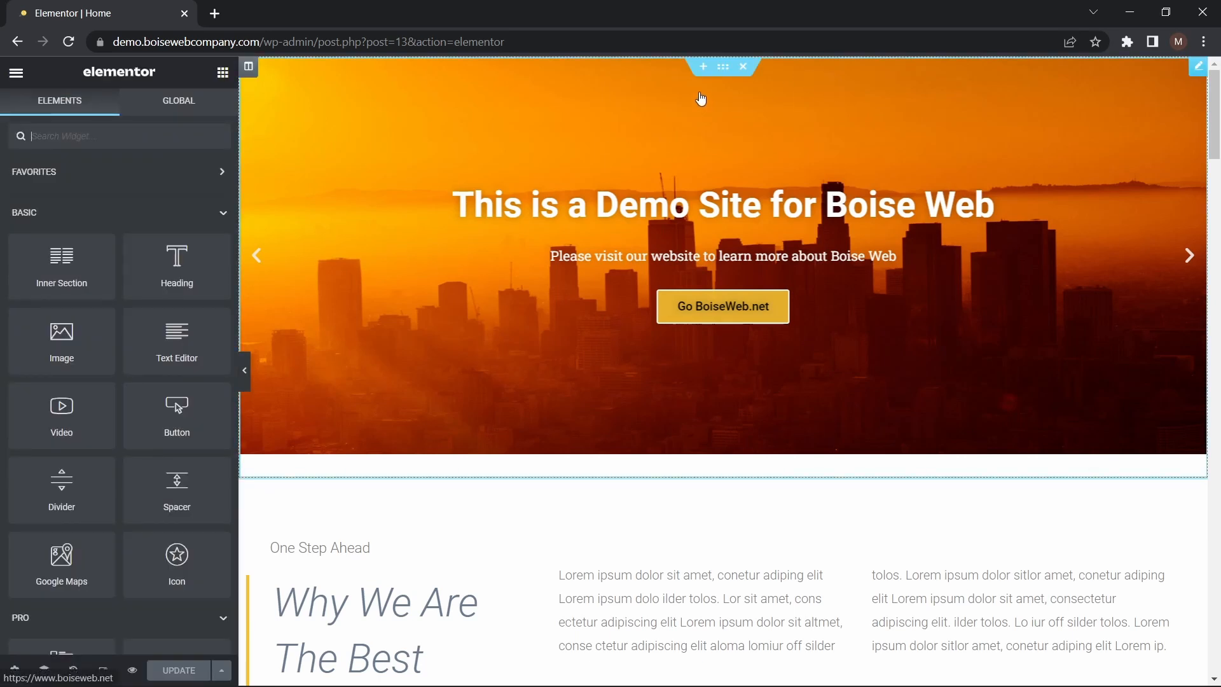
{"action": "left_click", "coordinate": [702, 68]}
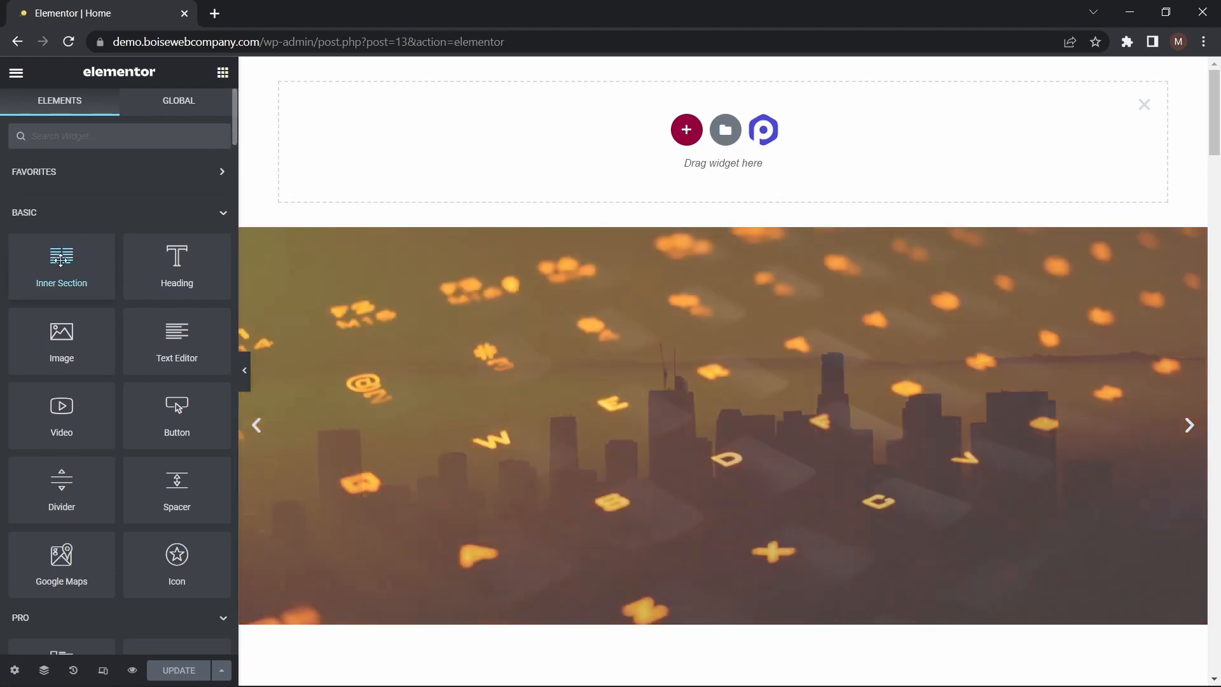
{"action": "left_click_drag", "start_coordinate": [62, 256], "coordinate": [449, 128]}
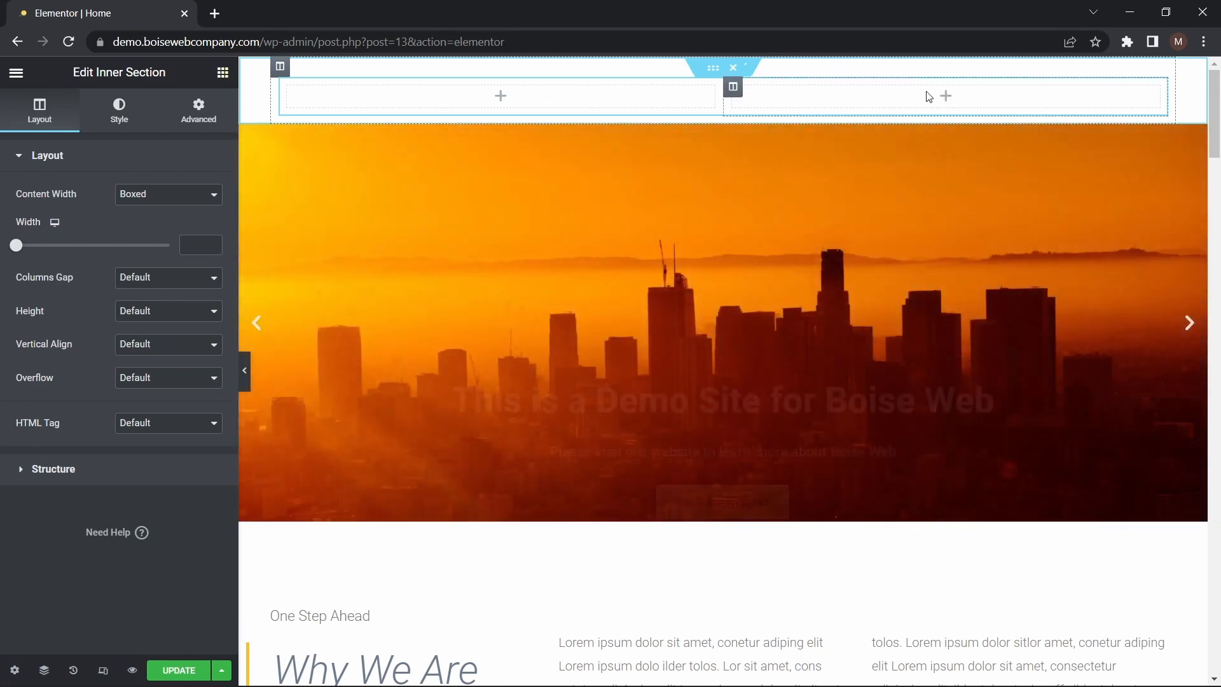
Duplicate a column of the inner section to make three, and resize them into a wide middle column with narrow outer columns
{"action": "right_click", "coordinate": [950, 98]}
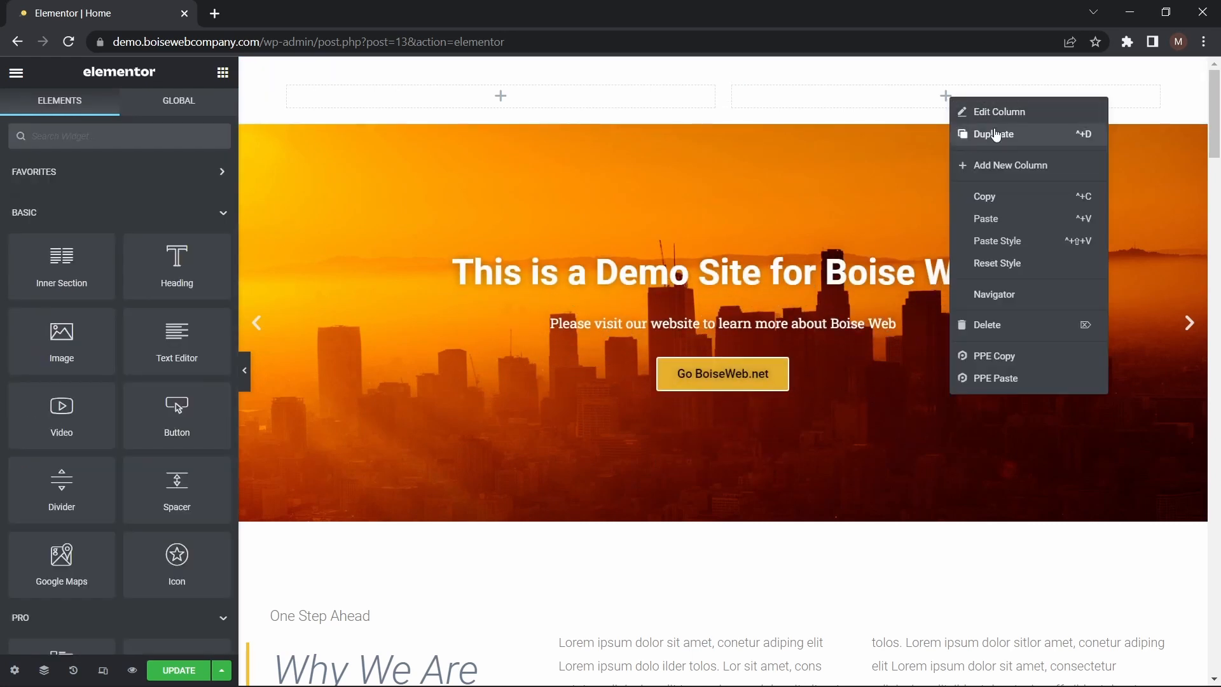
{"action": "left_click", "coordinate": [996, 135]}
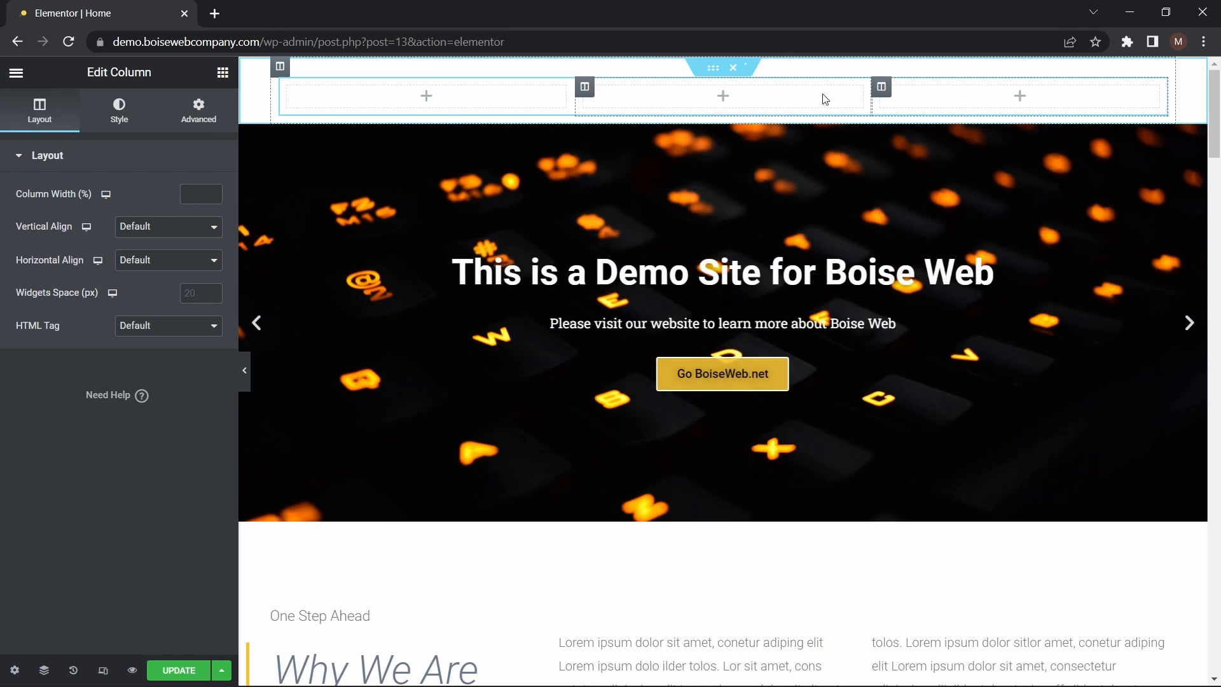
{"action": "left_click_drag", "start_coordinate": [575, 100], "coordinate": [474, 101]}
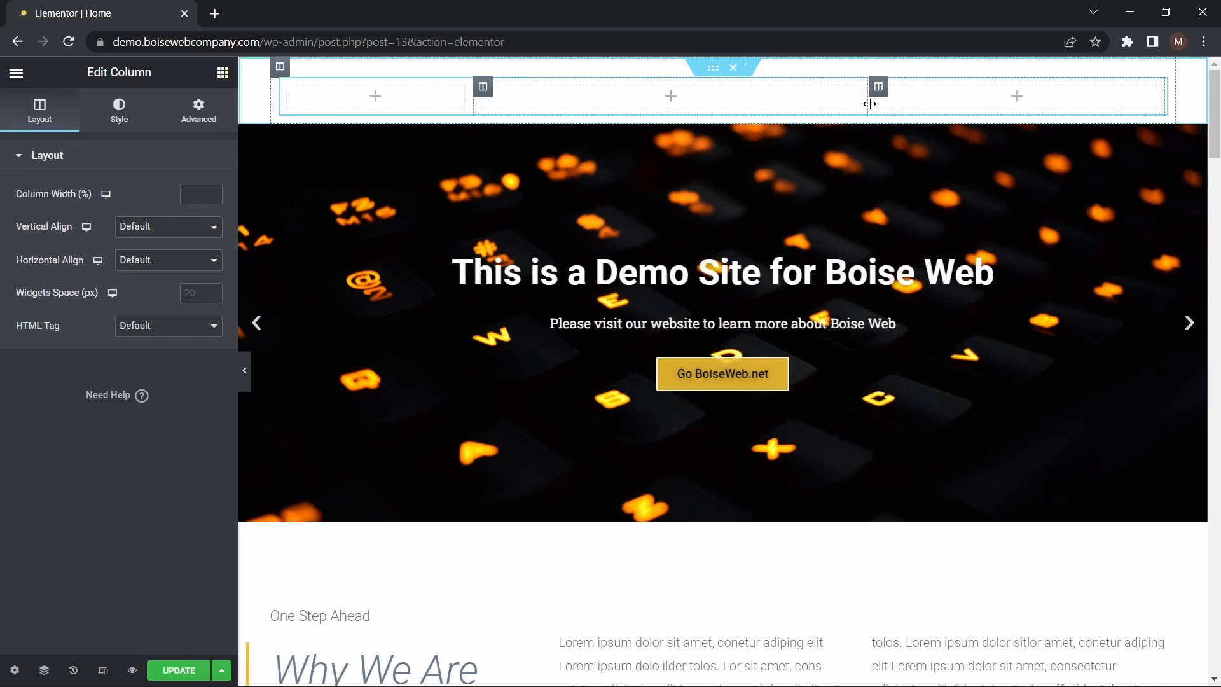
{"action": "left_click_drag", "start_coordinate": [871, 102], "coordinate": [978, 101]}
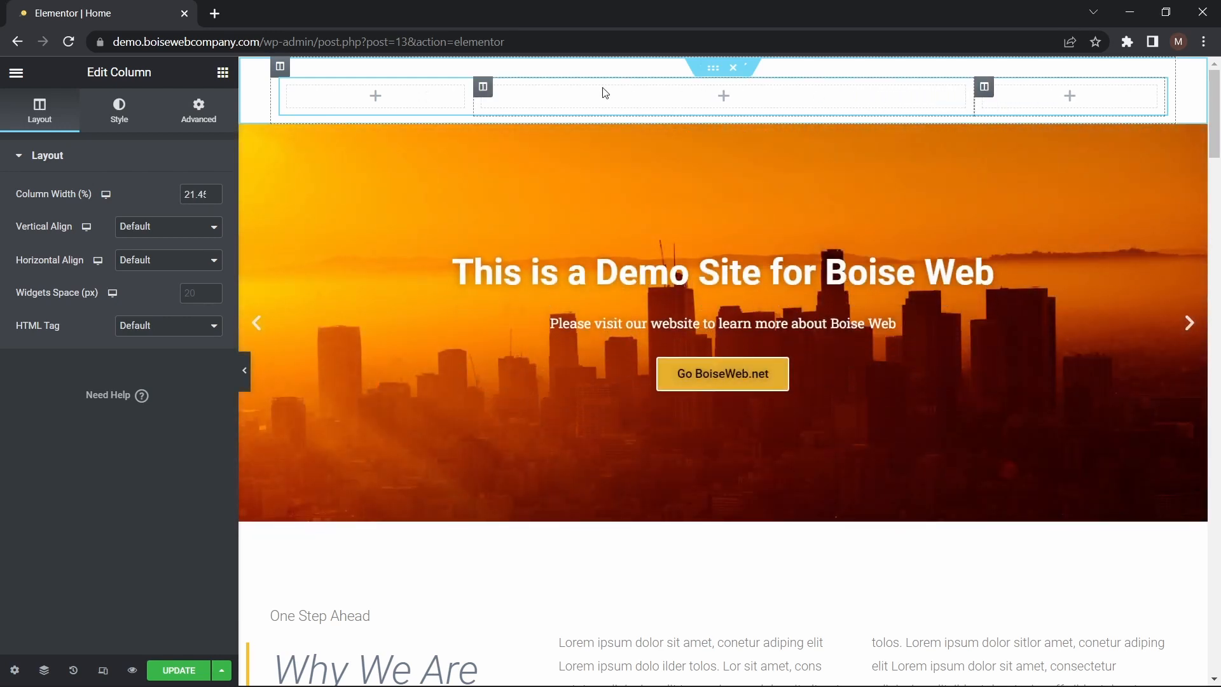
{"action": "left_click", "coordinate": [375, 98]}
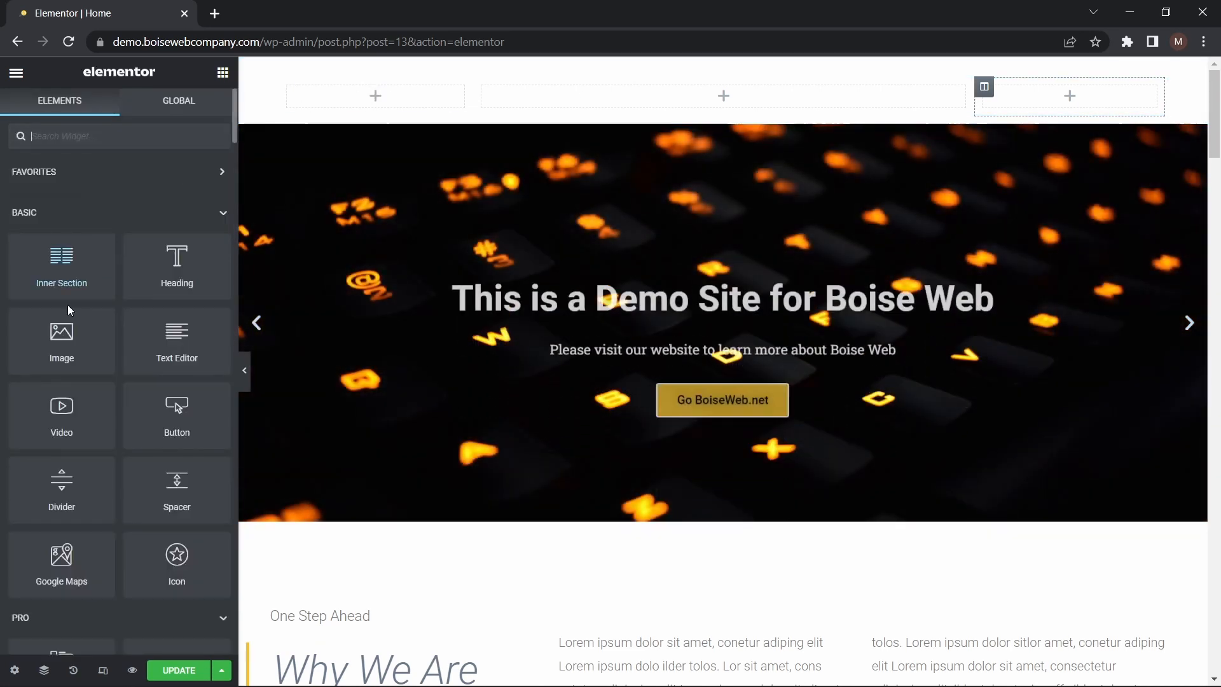
{"action": "left_click_drag", "start_coordinate": [59, 349], "coordinate": [355, 102]}
{"action": "mouse_move", "coordinate": [118, 237]}
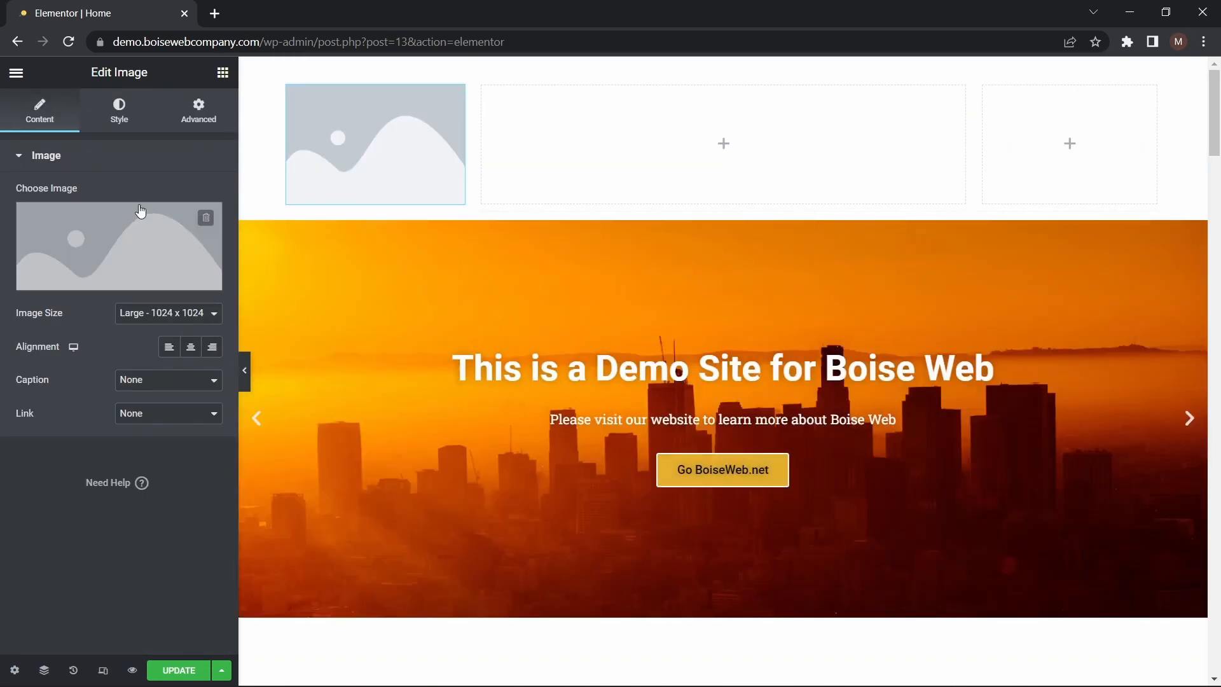
{"action": "left_click", "coordinate": [118, 237]}
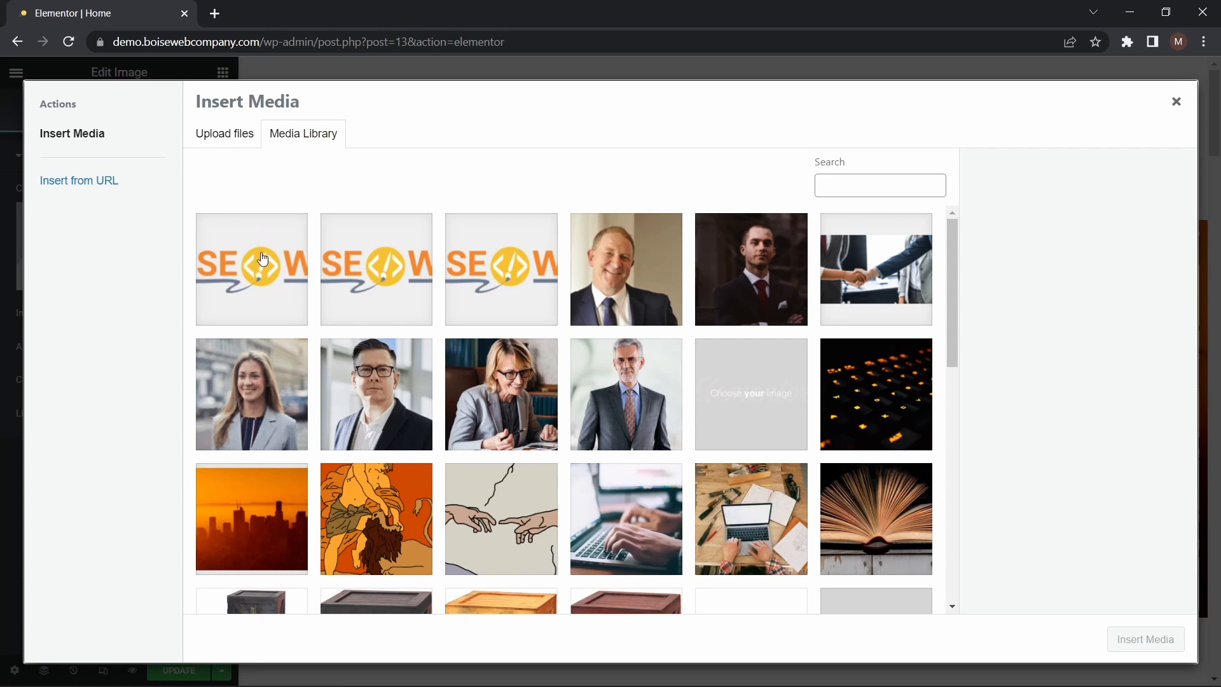
{"action": "left_click", "coordinate": [261, 259]}
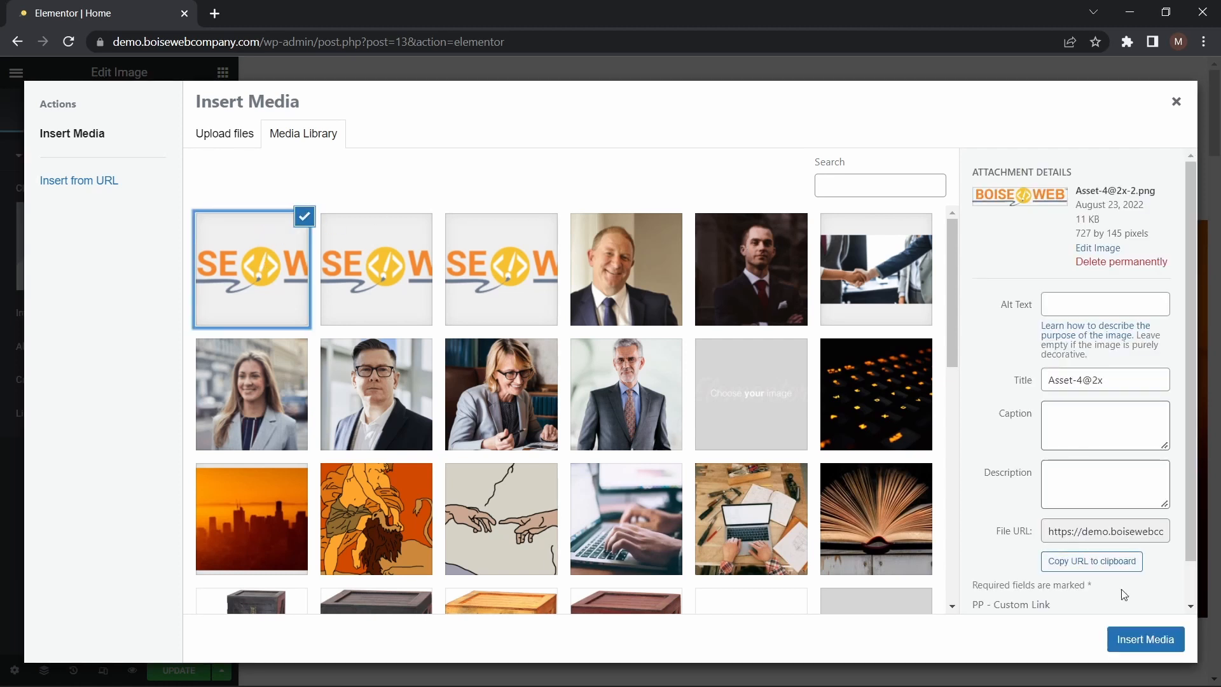
{"action": "left_click", "coordinate": [1145, 638]}
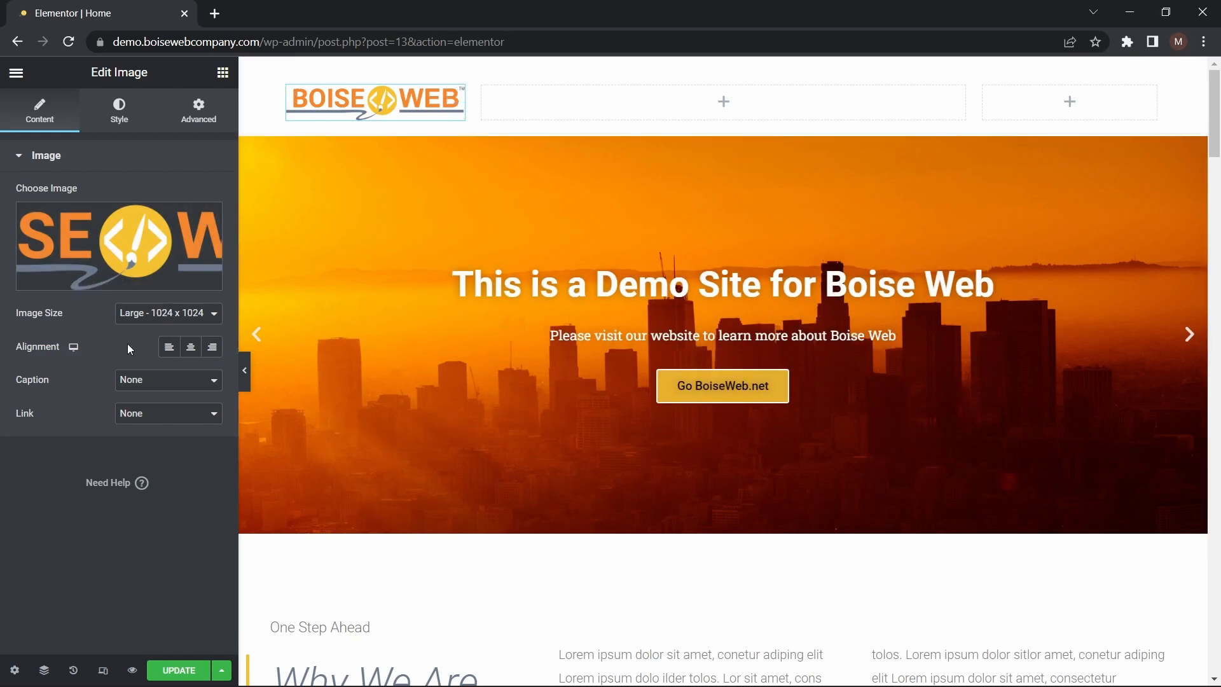
{"action": "left_click", "coordinate": [203, 419]}
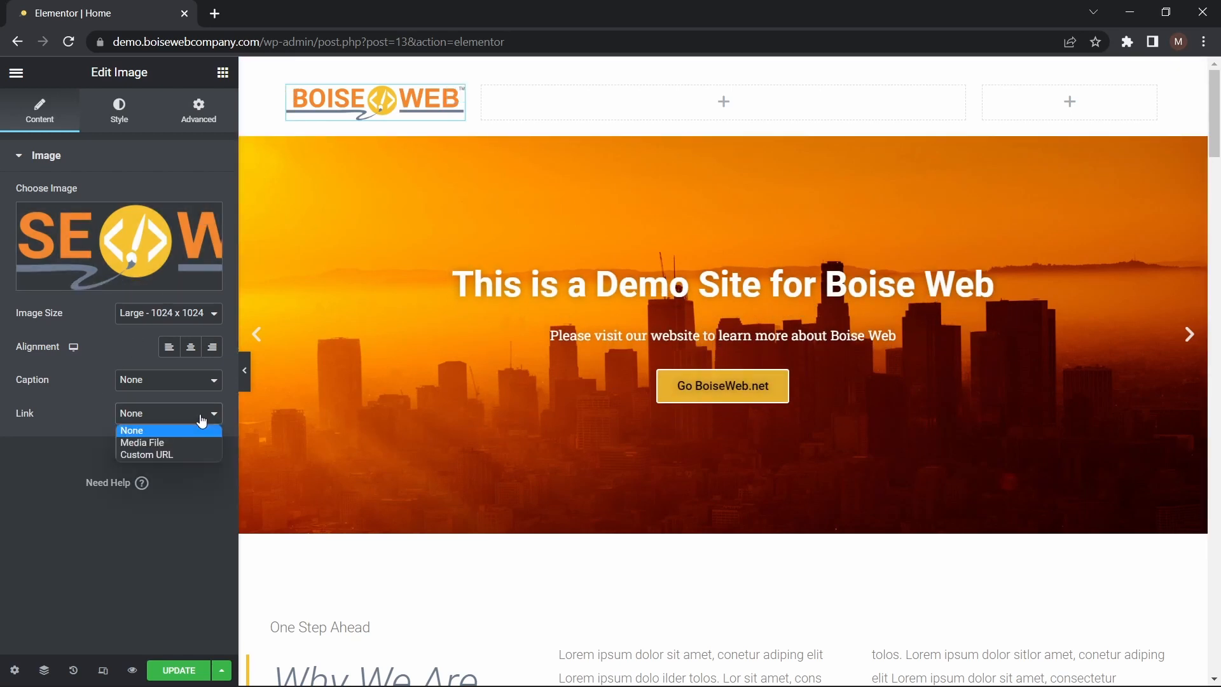
{"action": "left_click", "coordinate": [161, 455]}
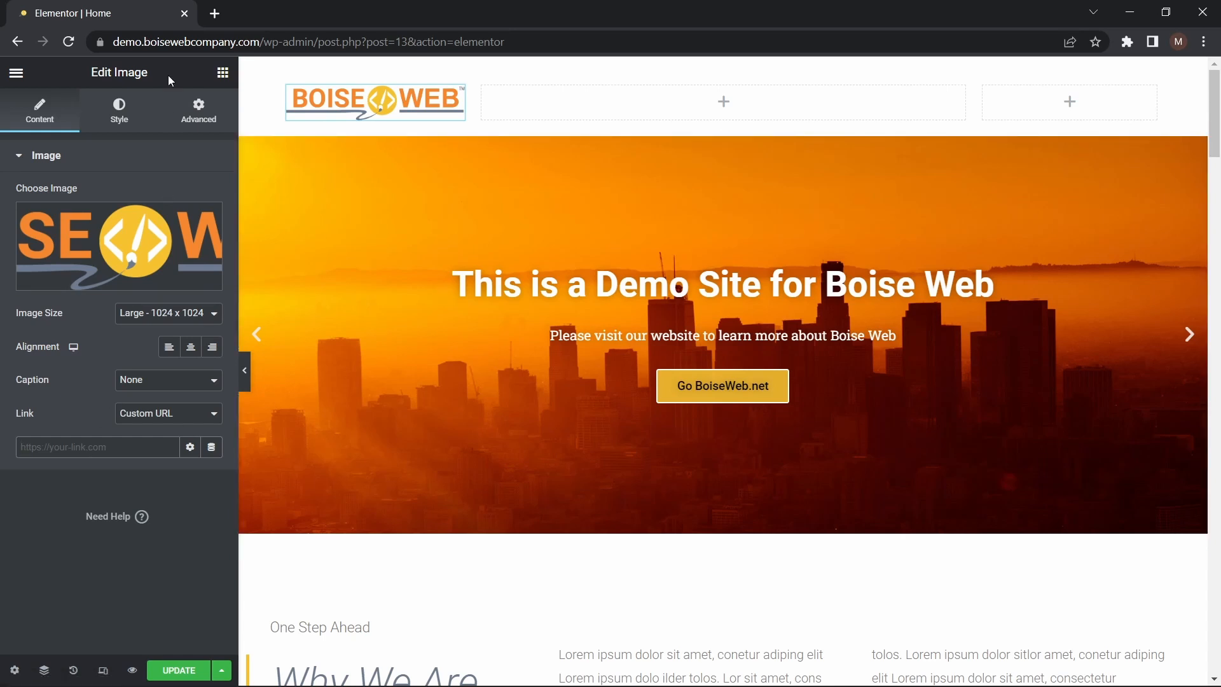
{"action": "left_click_drag", "start_coordinate": [115, 44], "coordinate": [263, 36]}
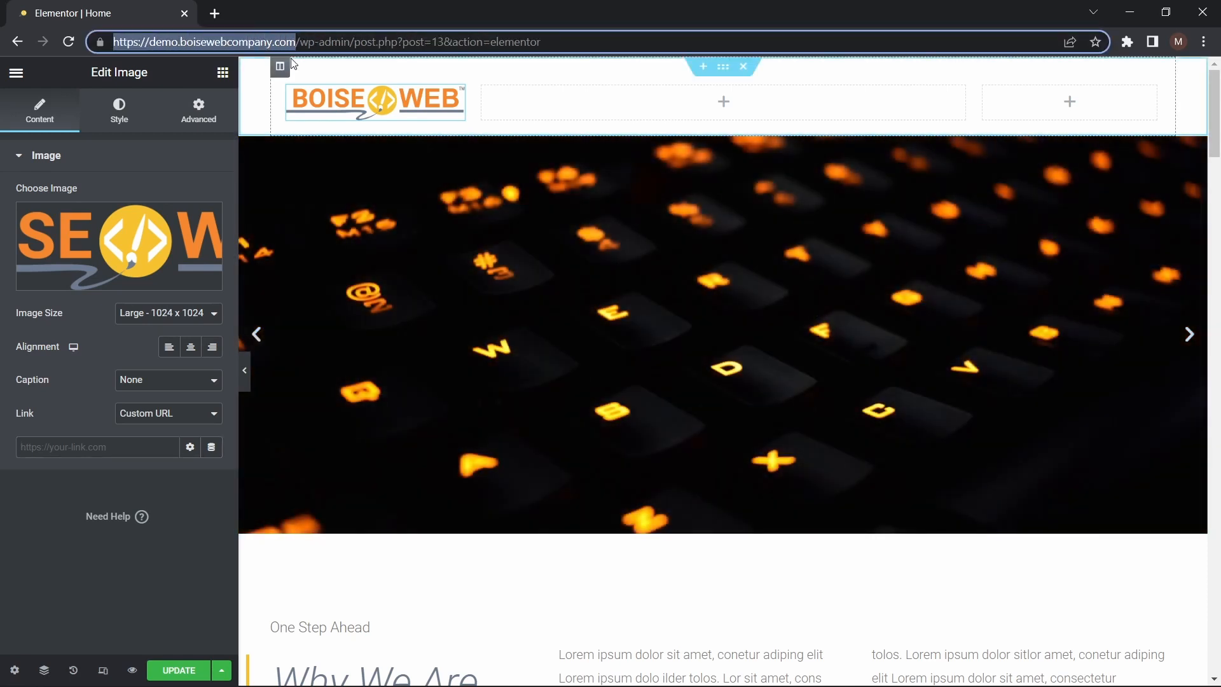
{"action": "key", "text": "ctrl+c"}
{"action": "left_click", "coordinate": [100, 445]}
{"action": "key", "text": "ctrl+v"}
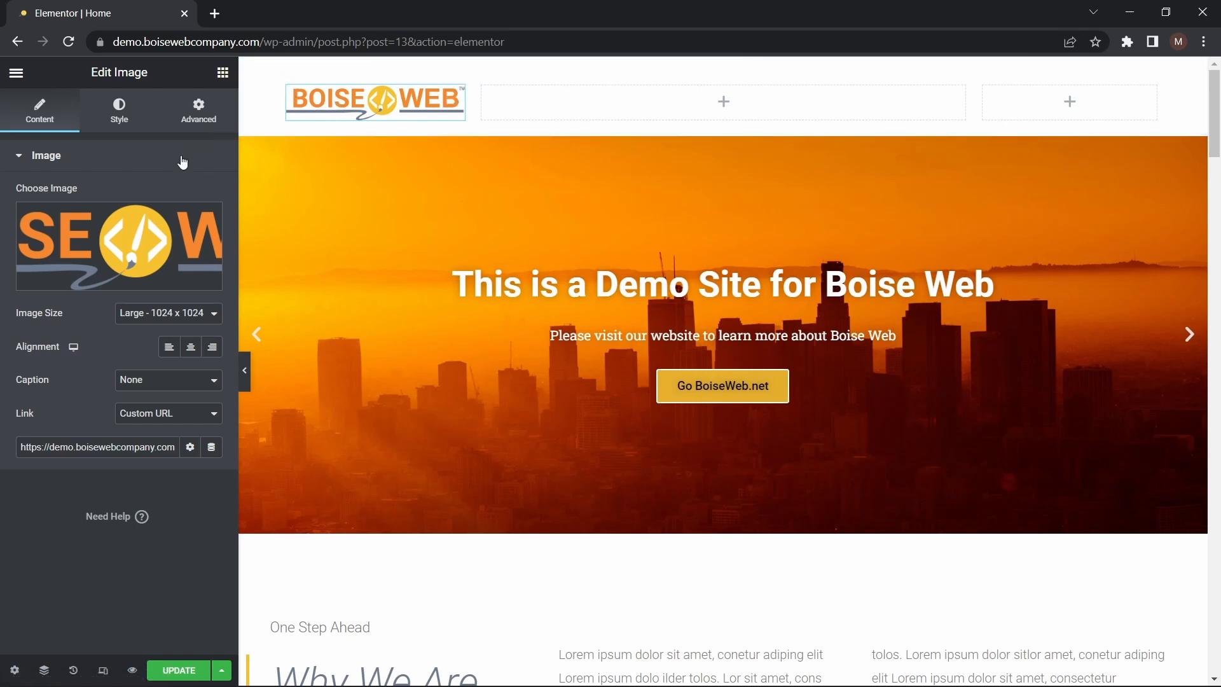
{"action": "left_click", "coordinate": [113, 129]}
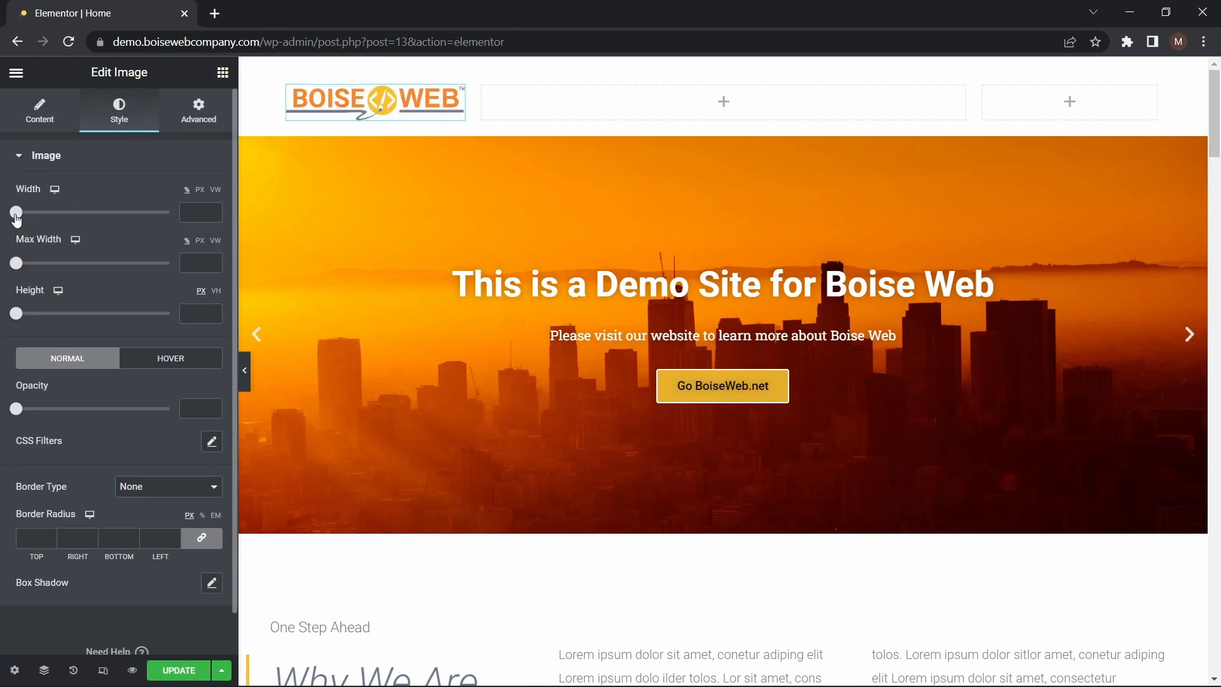
{"action": "left_click_drag", "start_coordinate": [17, 218], "coordinate": [180, 214]}
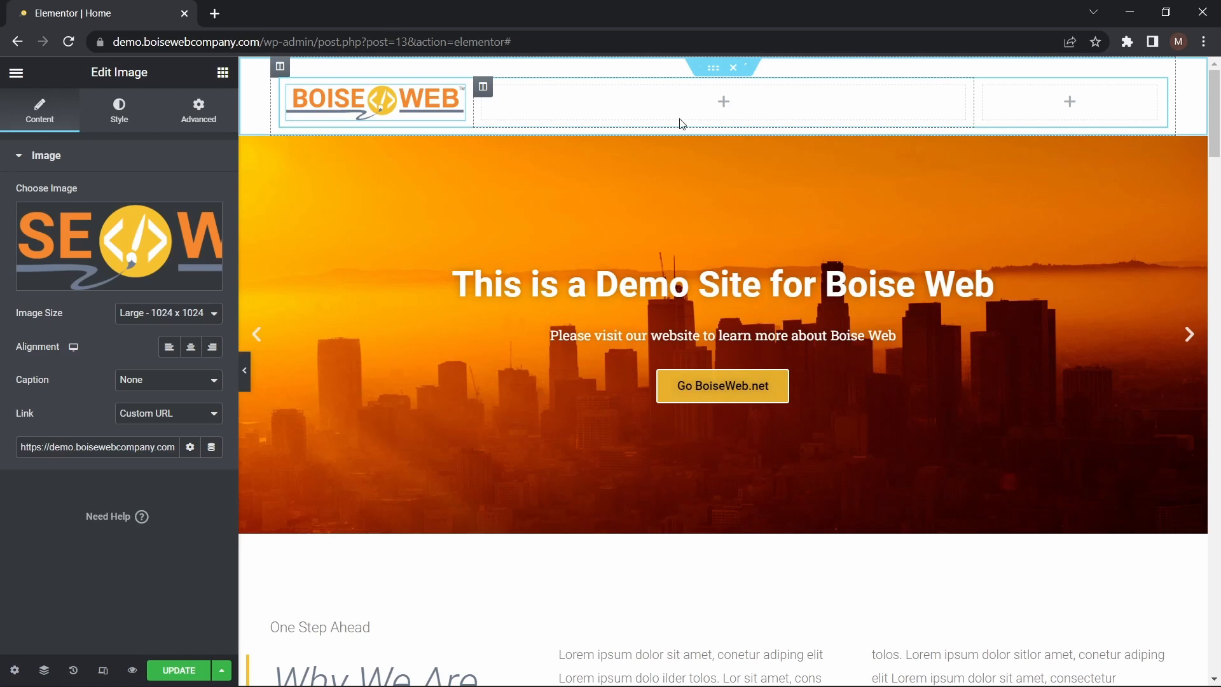
Add the Nav Menu site widget to the wide middle column and align its menu items to the right
{"action": "left_click", "coordinate": [723, 105]}
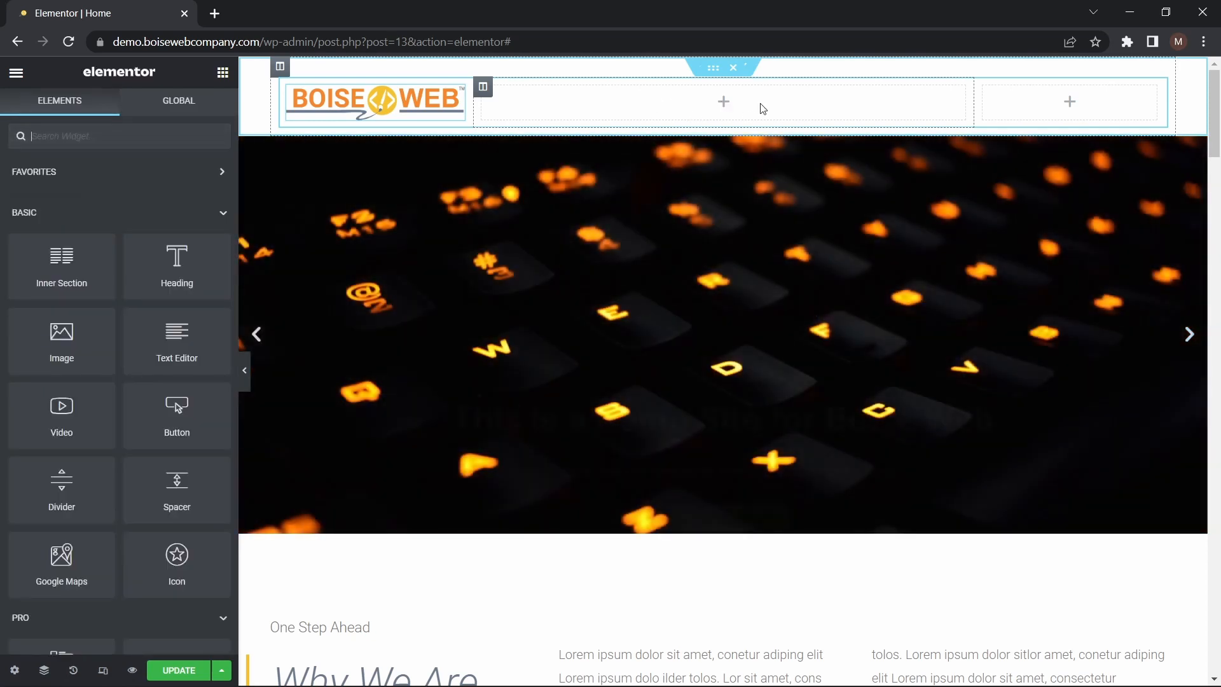
{"action": "scroll", "coordinate": [148, 352], "scroll_direction": "down", "scroll_amount": 4}
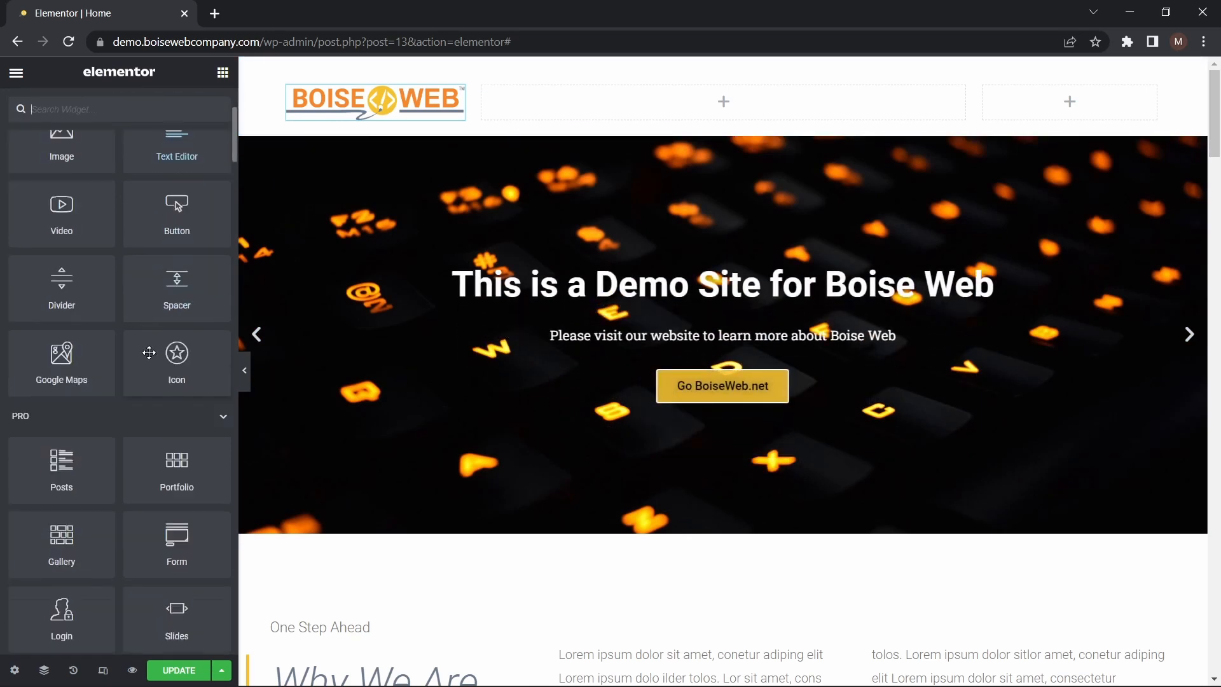
{"action": "scroll", "coordinate": [149, 352], "scroll_direction": "down", "scroll_amount": 3}
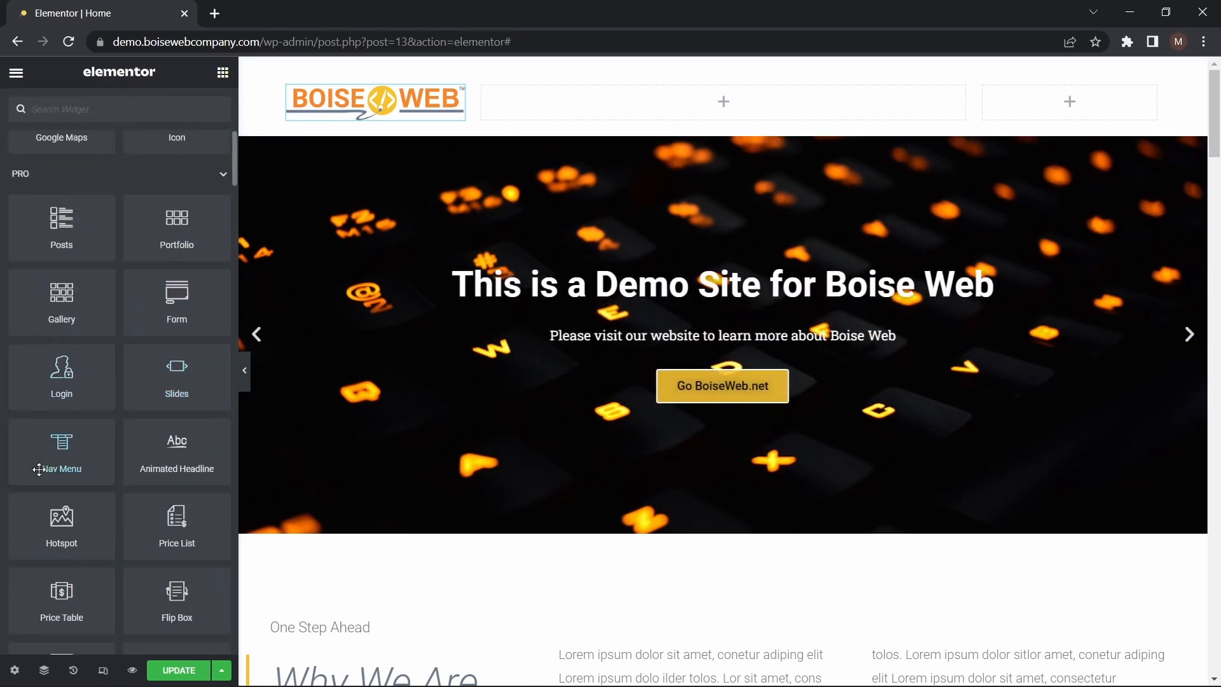
{"action": "scroll", "coordinate": [39, 468], "scroll_direction": "down", "scroll_amount": 15}
{"action": "scroll", "coordinate": [38, 468], "scroll_direction": "up", "scroll_amount": 1}
{"action": "scroll", "coordinate": [38, 468], "scroll_direction": "down", "scroll_amount": 10}
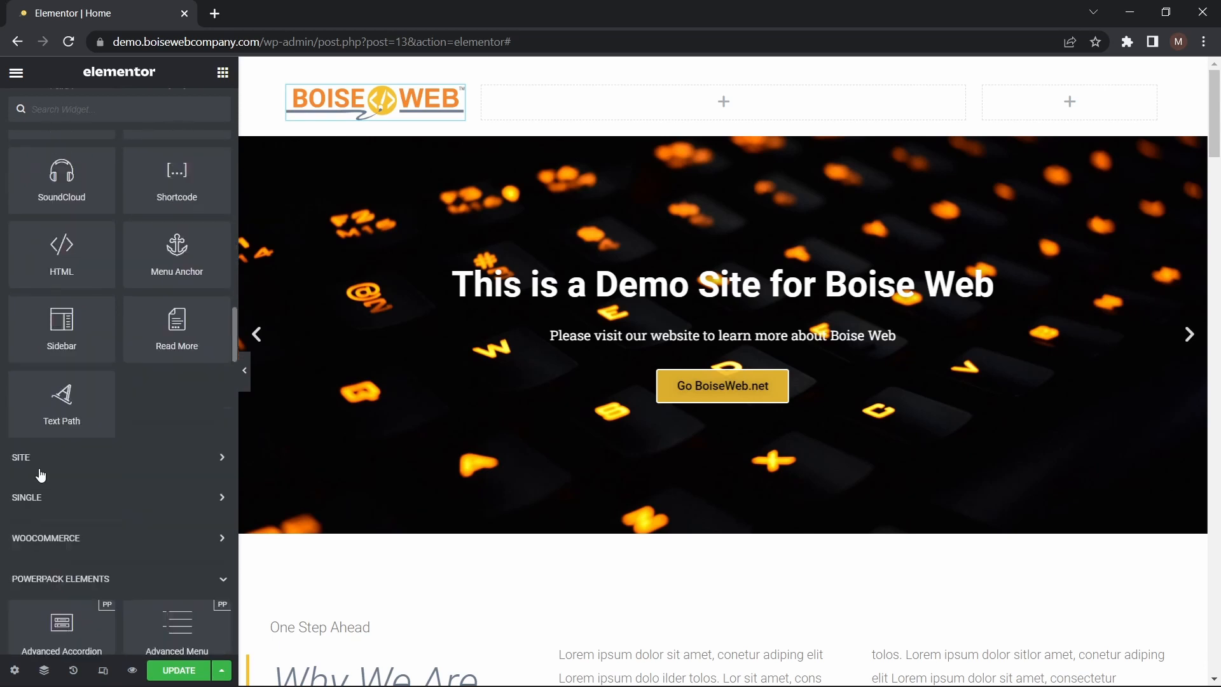
{"action": "left_click", "coordinate": [199, 337]}
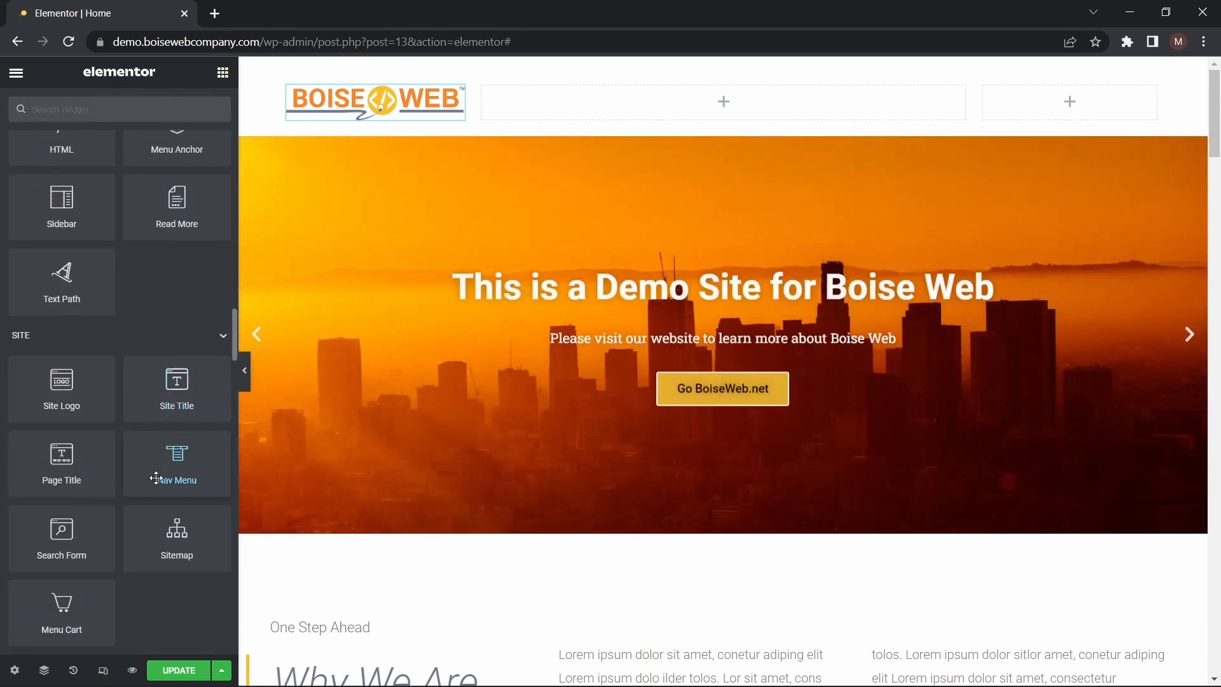
{"action": "left_click_drag", "start_coordinate": [153, 480], "coordinate": [702, 122]}
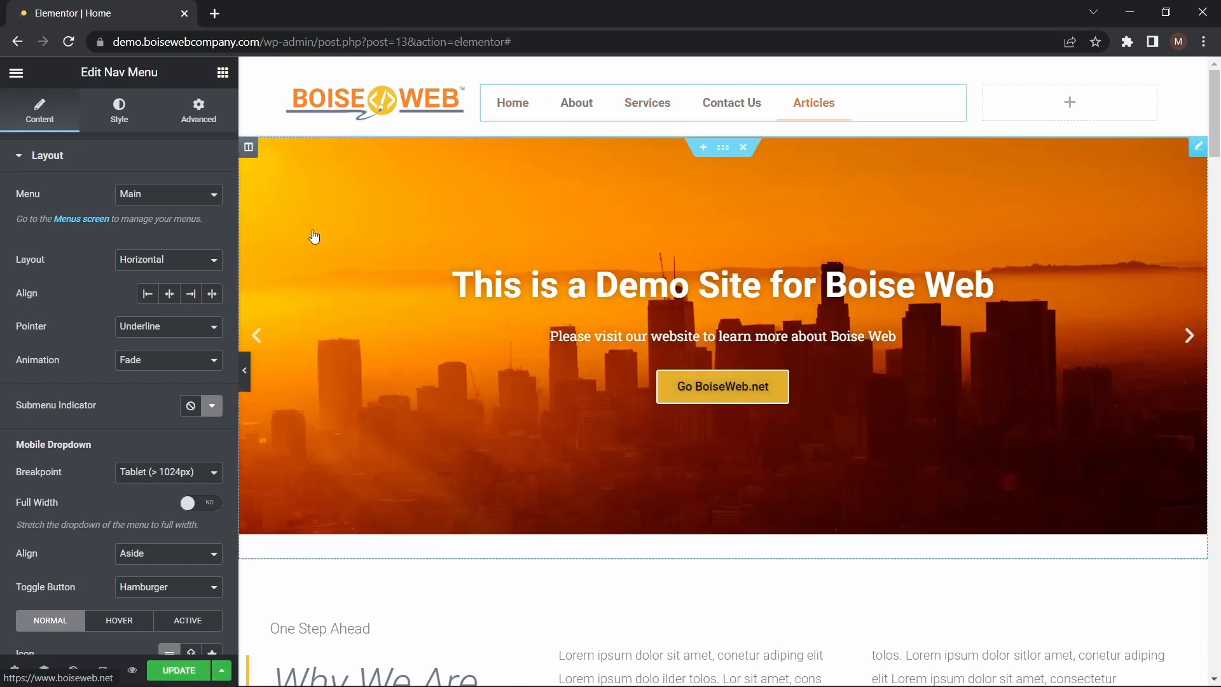
{"action": "left_click", "coordinate": [188, 294]}
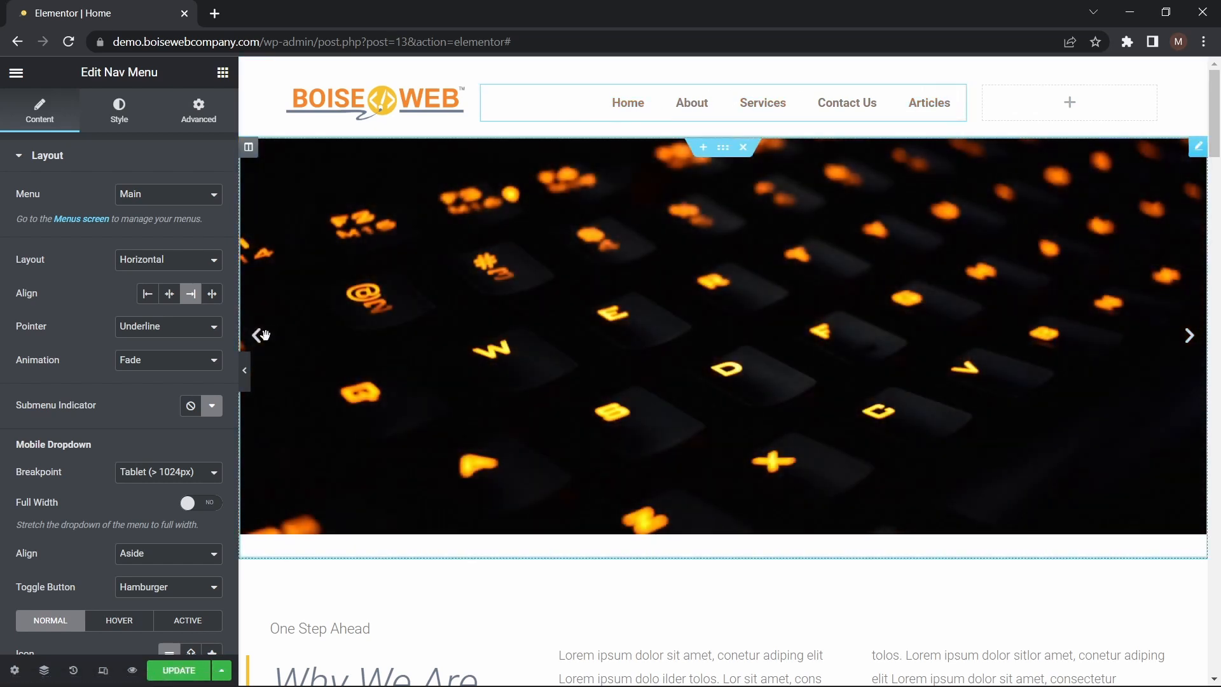
Try the Overline and Double Line pointer styles on the nav menu
{"action": "left_click", "coordinate": [213, 337]}
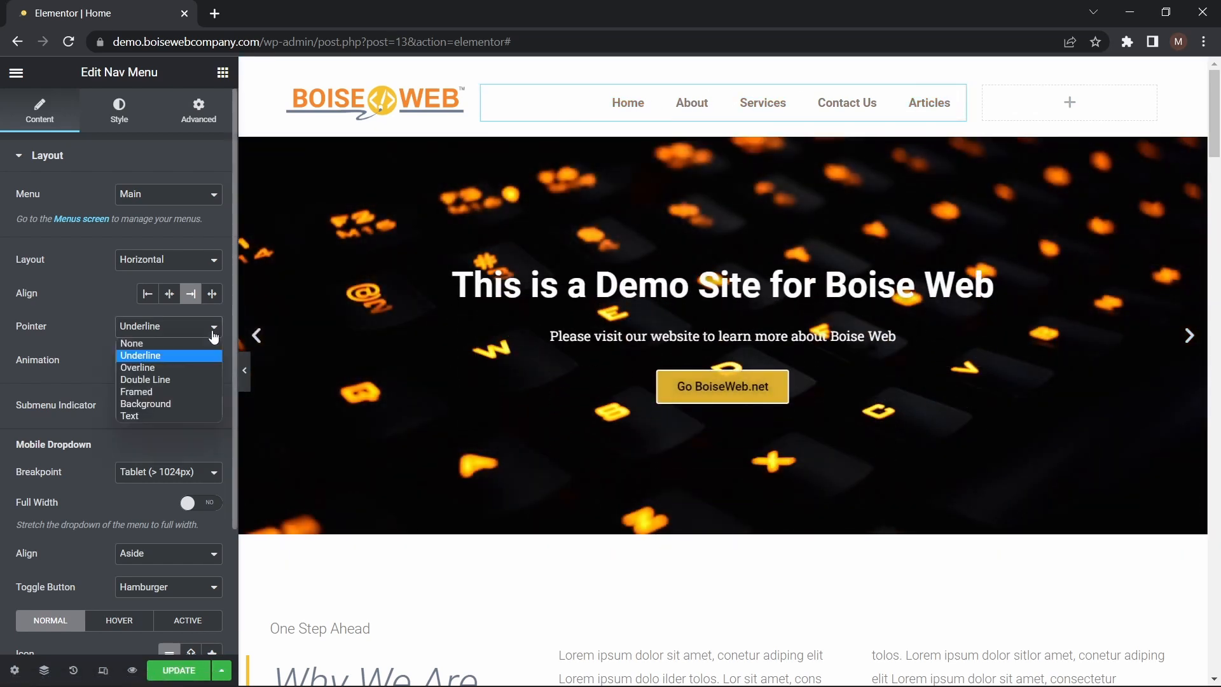
{"action": "left_click", "coordinate": [196, 367]}
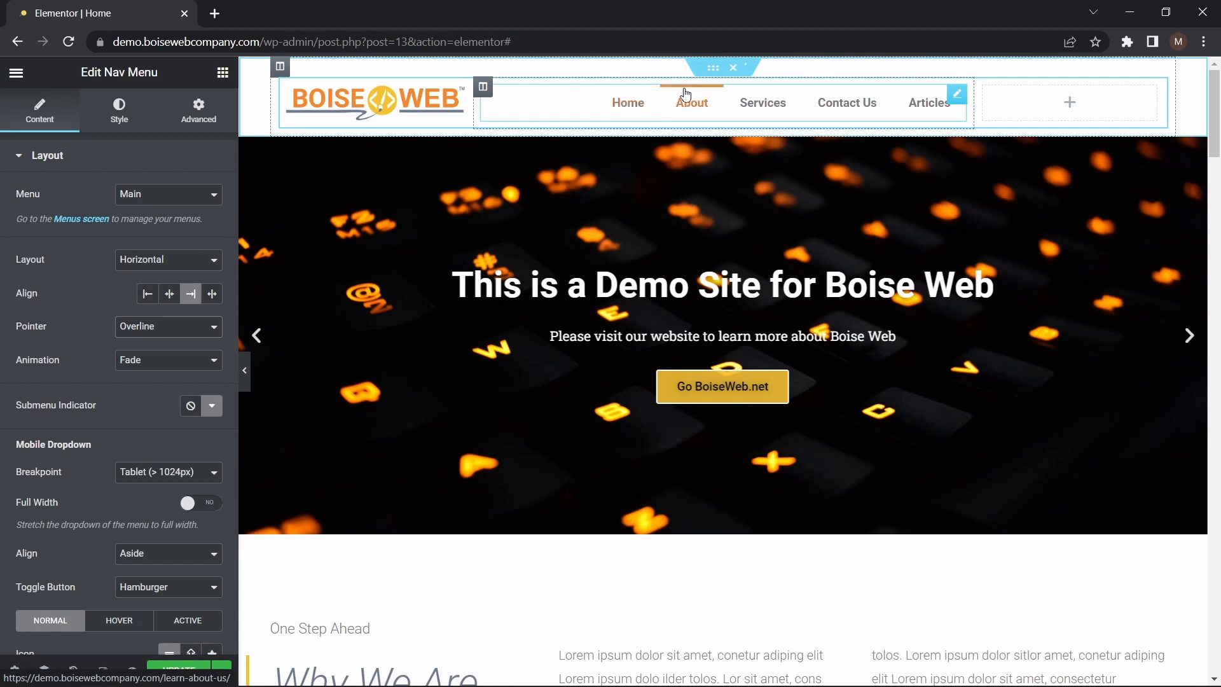
{"action": "left_click", "coordinate": [220, 326]}
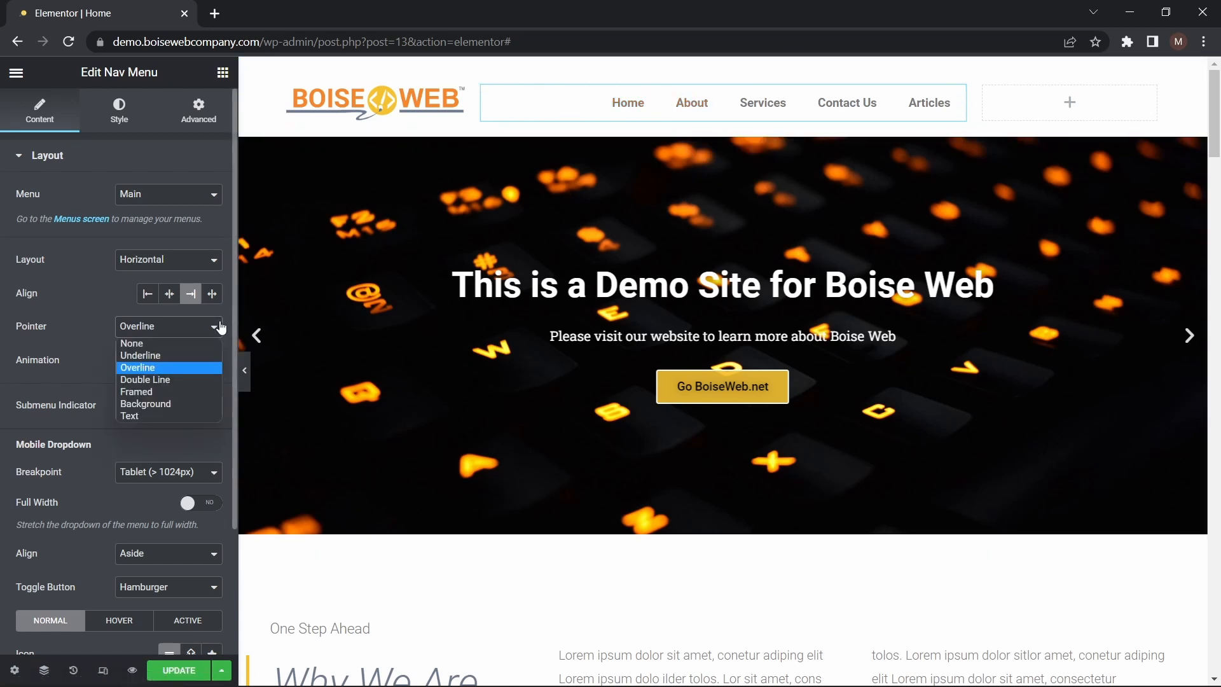
{"action": "left_click", "coordinate": [166, 380]}
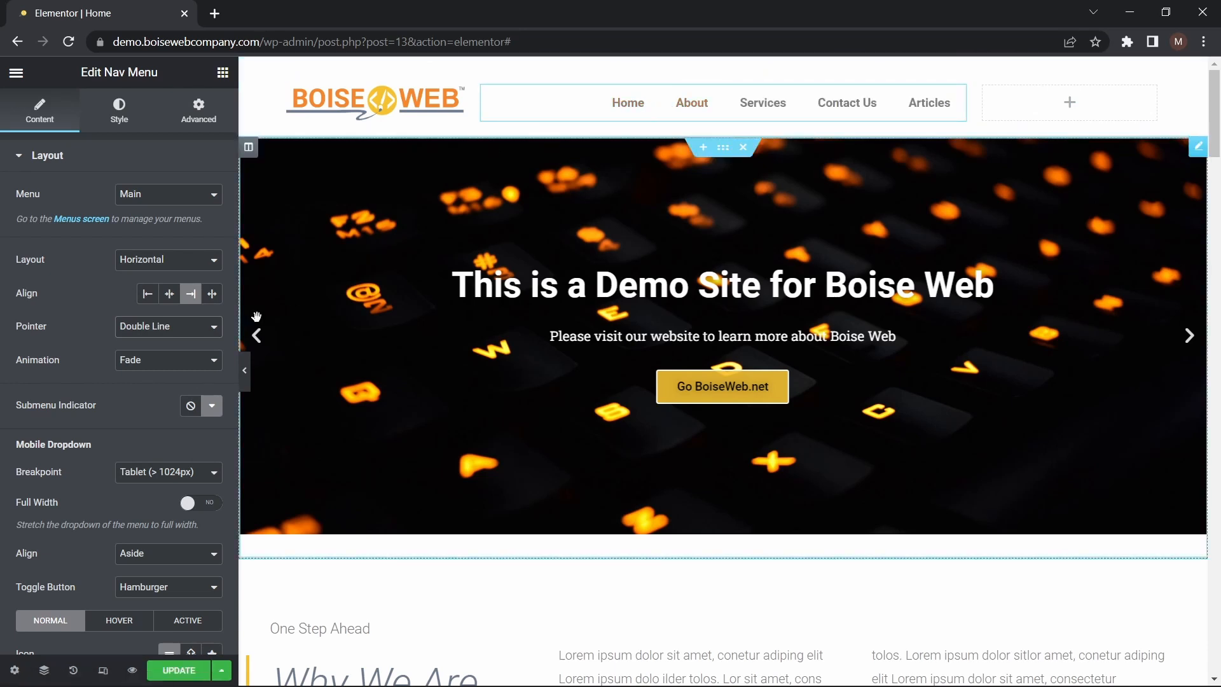
Try the Drop Out animation on the nav menu, and return to the Fade animation and Underline pointer
{"action": "left_click", "coordinate": [205, 359]}
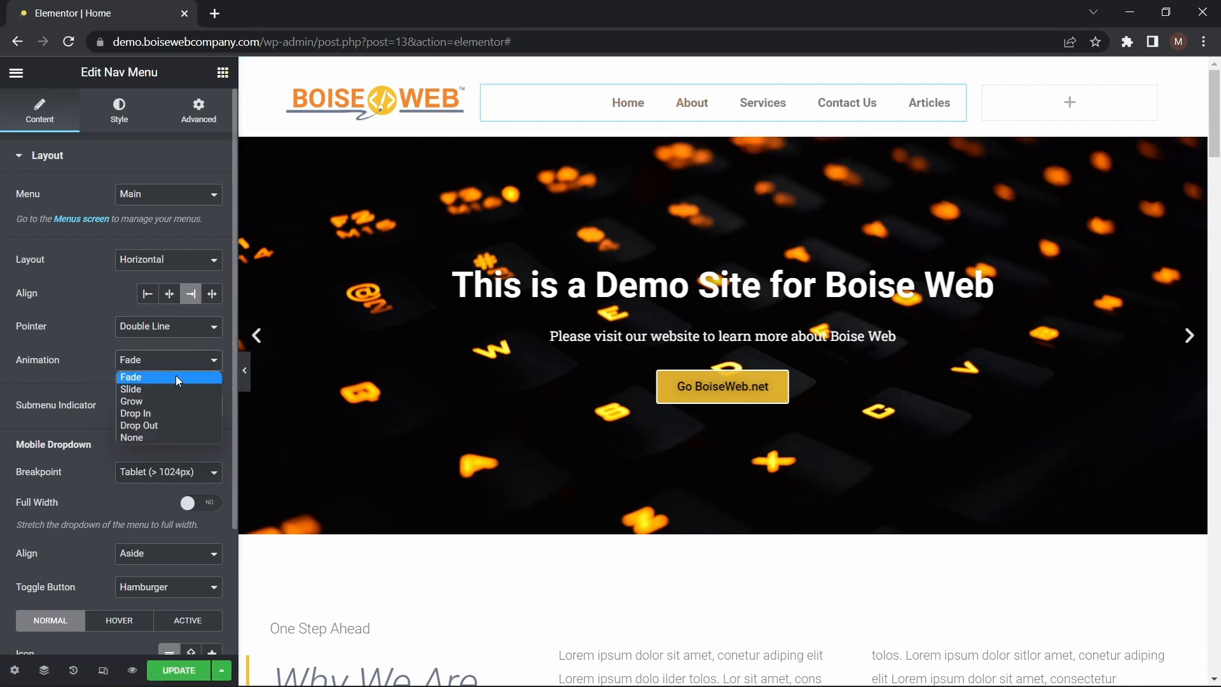
{"action": "left_click", "coordinate": [151, 424]}
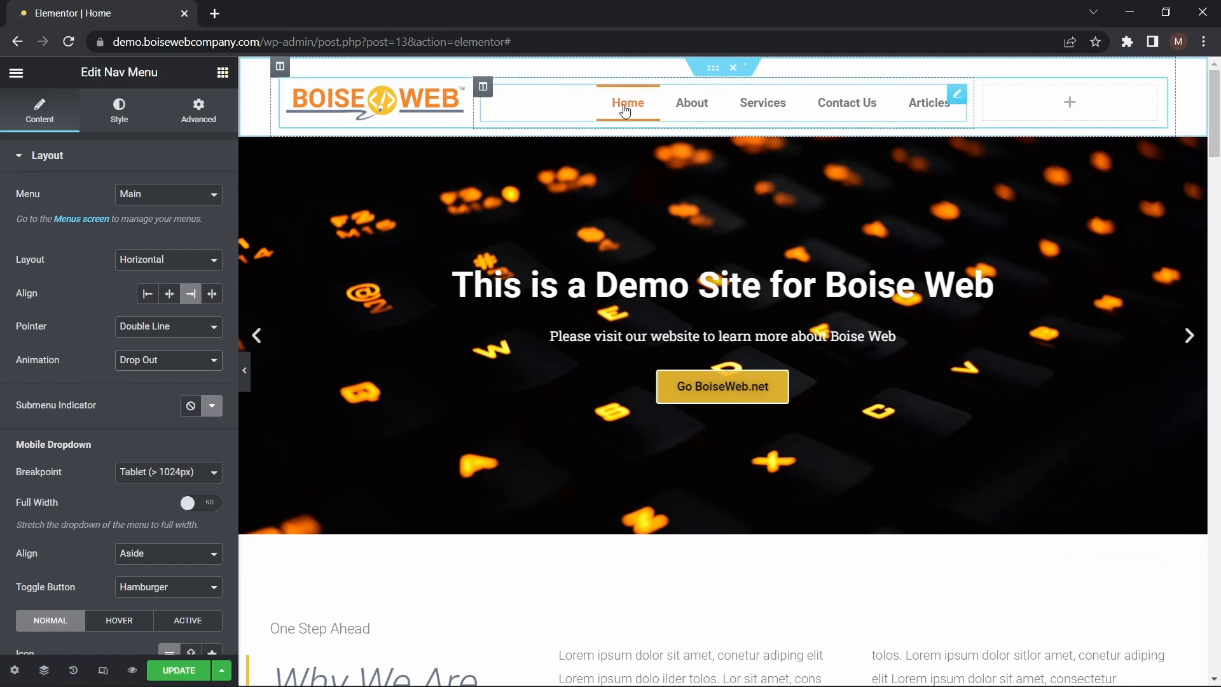
{"action": "left_click", "coordinate": [204, 360]}
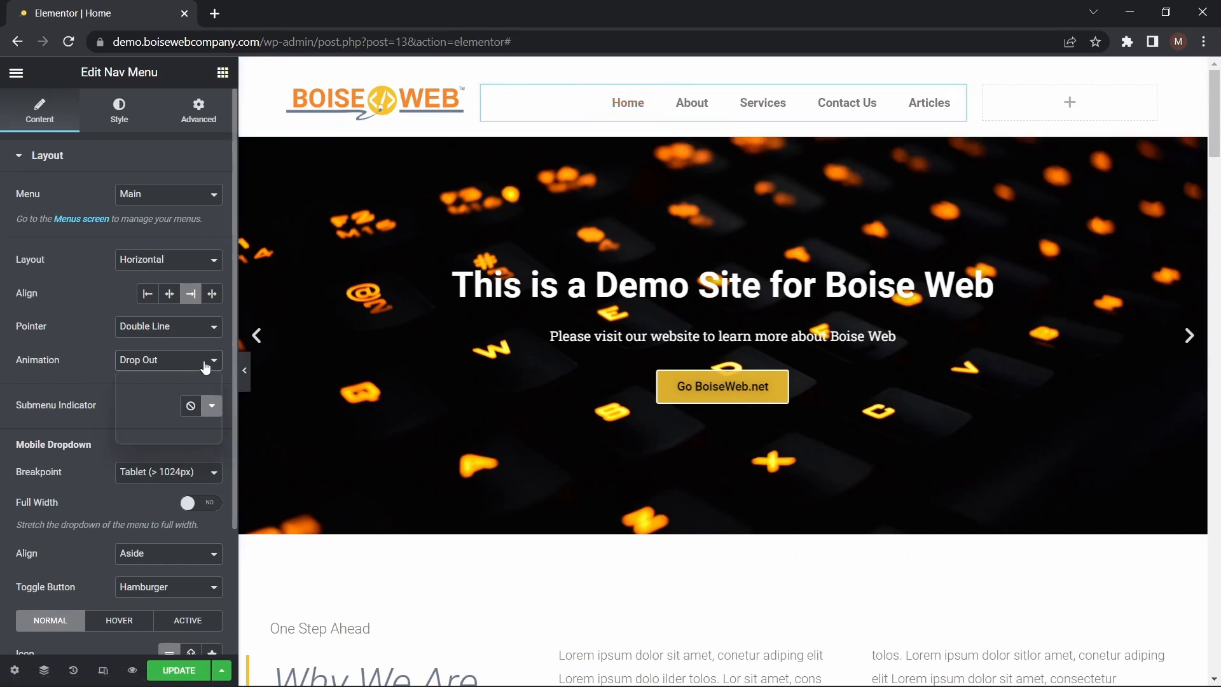
{"action": "left_click", "coordinate": [181, 378]}
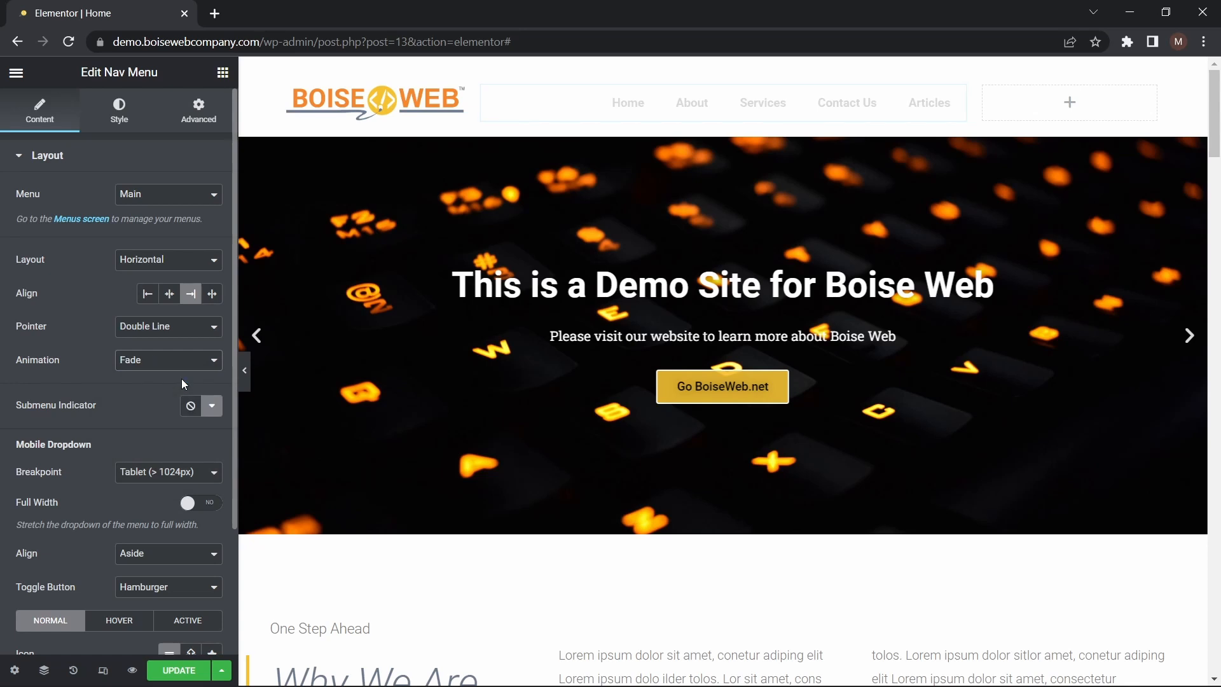
{"action": "left_click", "coordinate": [207, 326]}
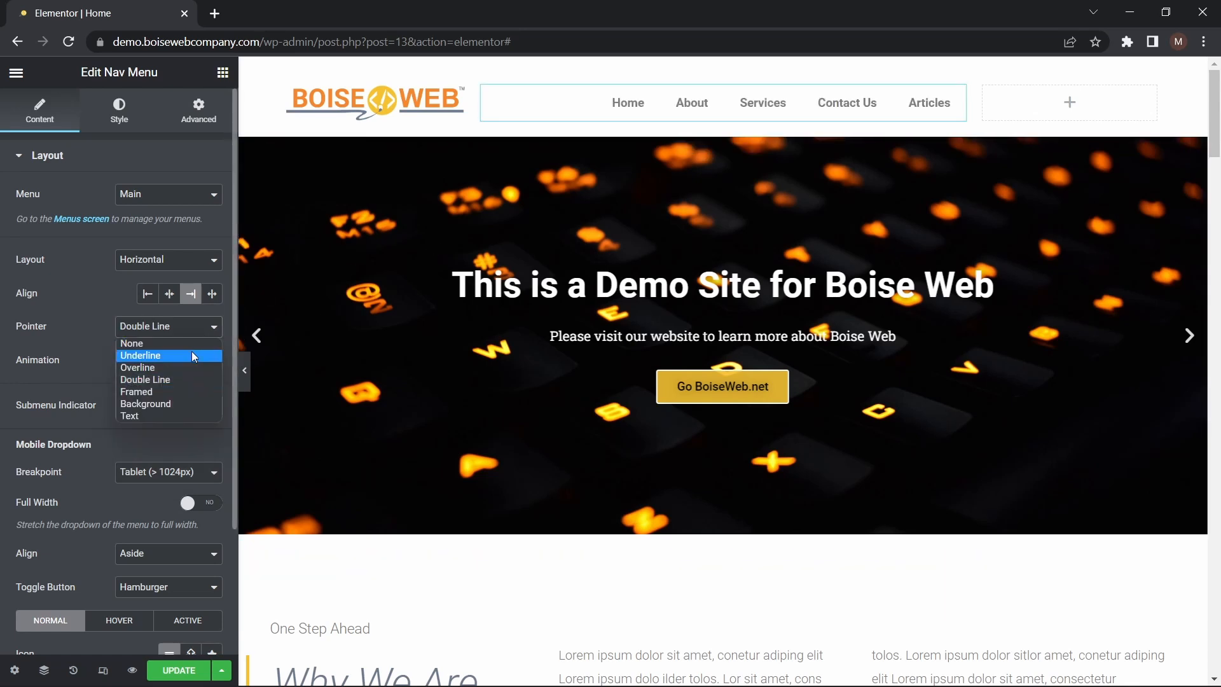
{"action": "left_click", "coordinate": [192, 355]}
Look over the nav menu's style settings and update the home page with the new header
{"action": "left_click", "coordinate": [120, 124]}
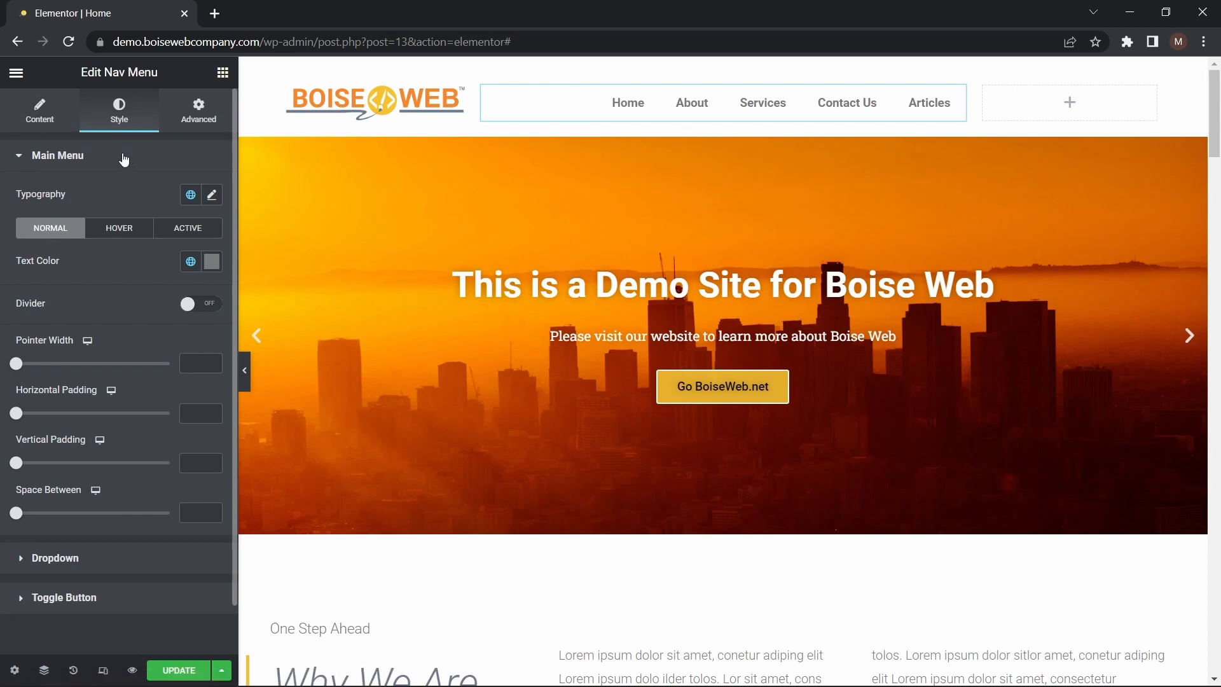
{"action": "scroll", "coordinate": [100, 335], "scroll_direction": "down", "scroll_amount": 1}
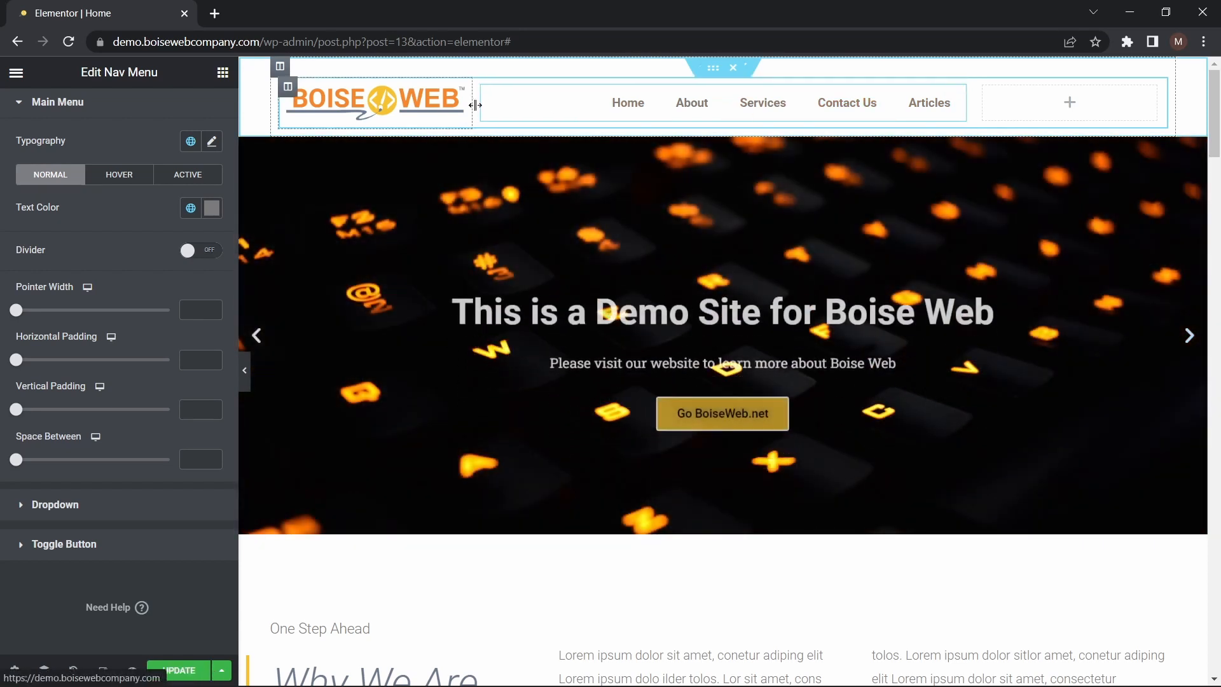
{"action": "left_click", "coordinate": [179, 669]}
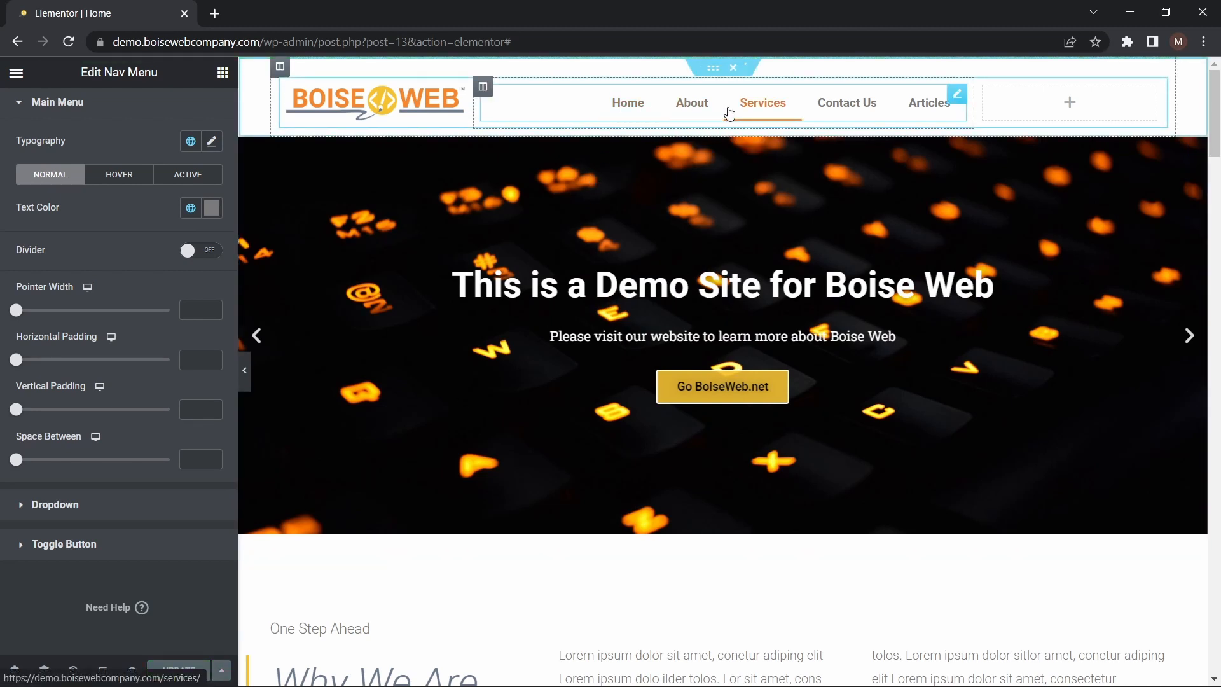
Exit the page editor to the WordPress dashboard and open the Menus screen to review the Main menu's structure
{"action": "left_click", "coordinate": [16, 73]}
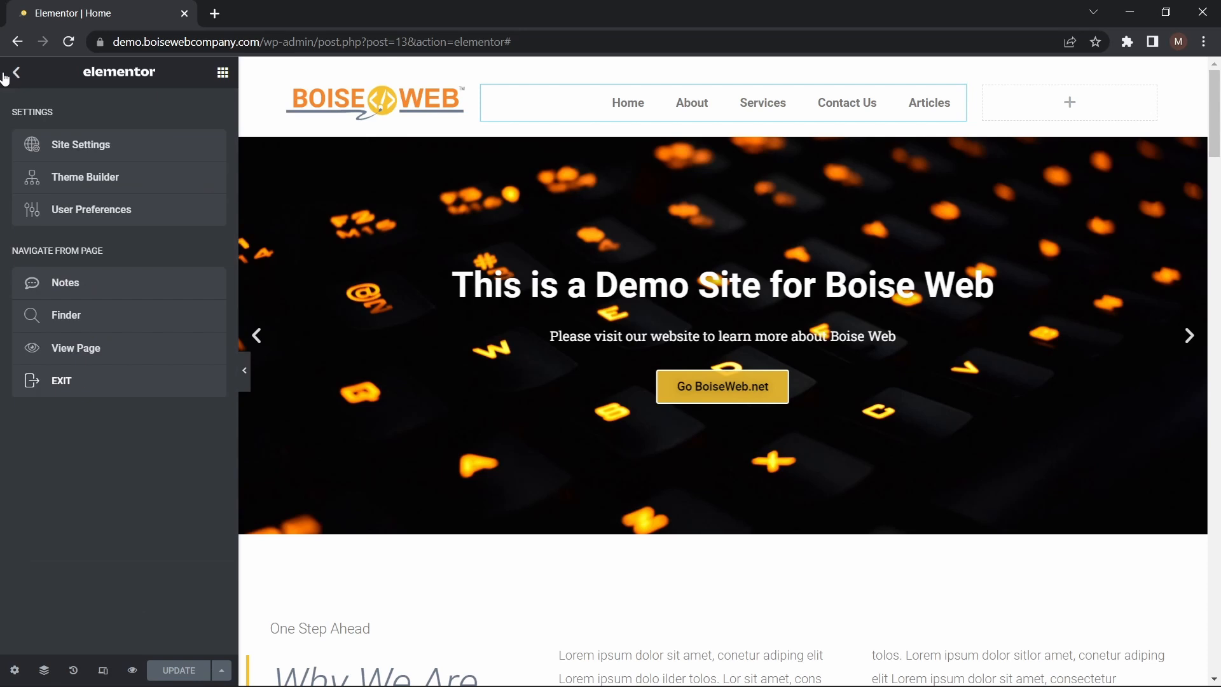
{"action": "left_click", "coordinate": [91, 383]}
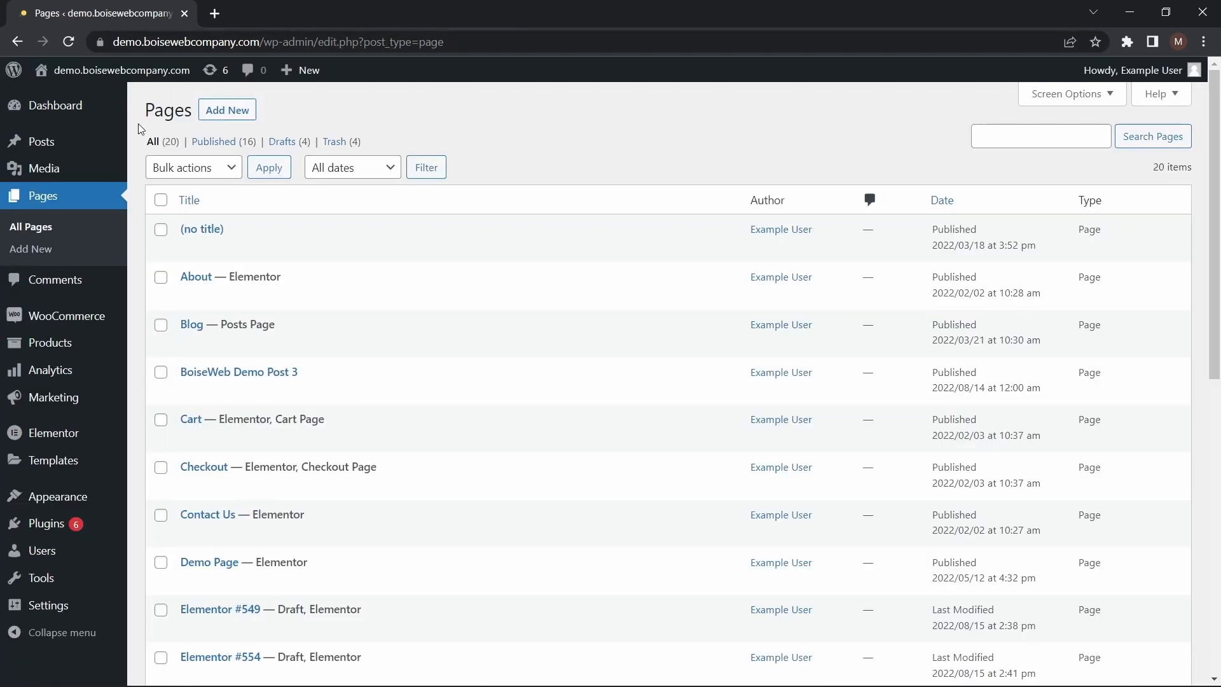
{"action": "mouse_move", "coordinate": [56, 494]}
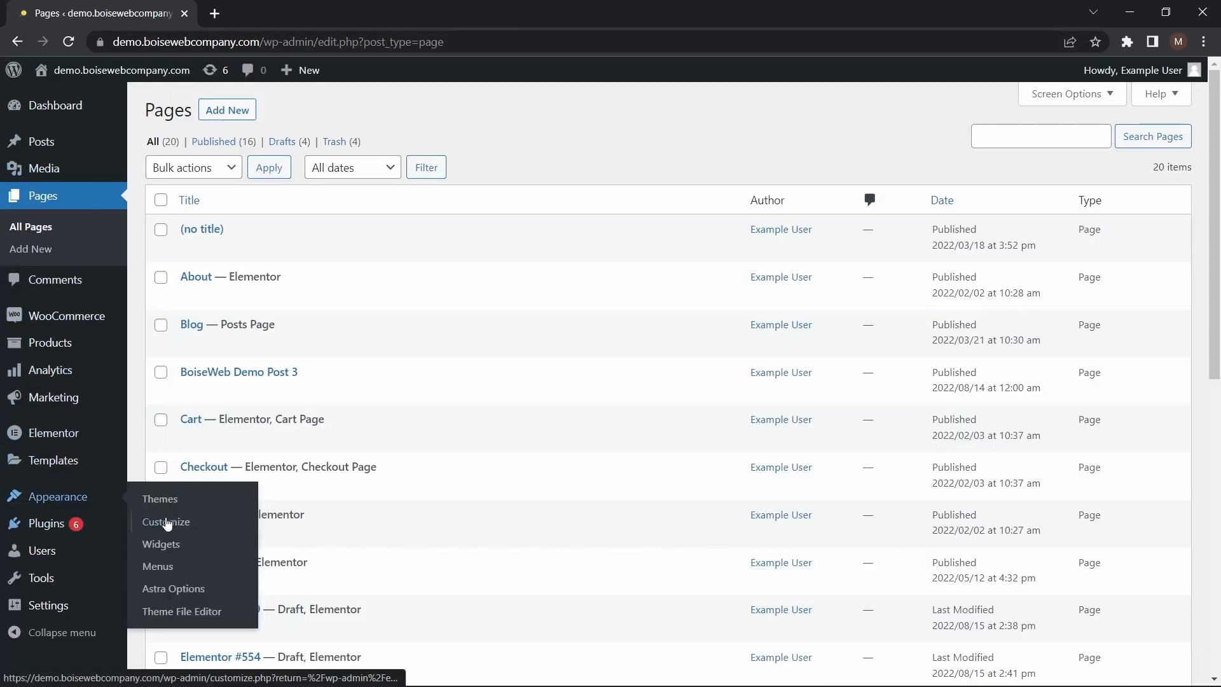
{"action": "left_click", "coordinate": [163, 572]}
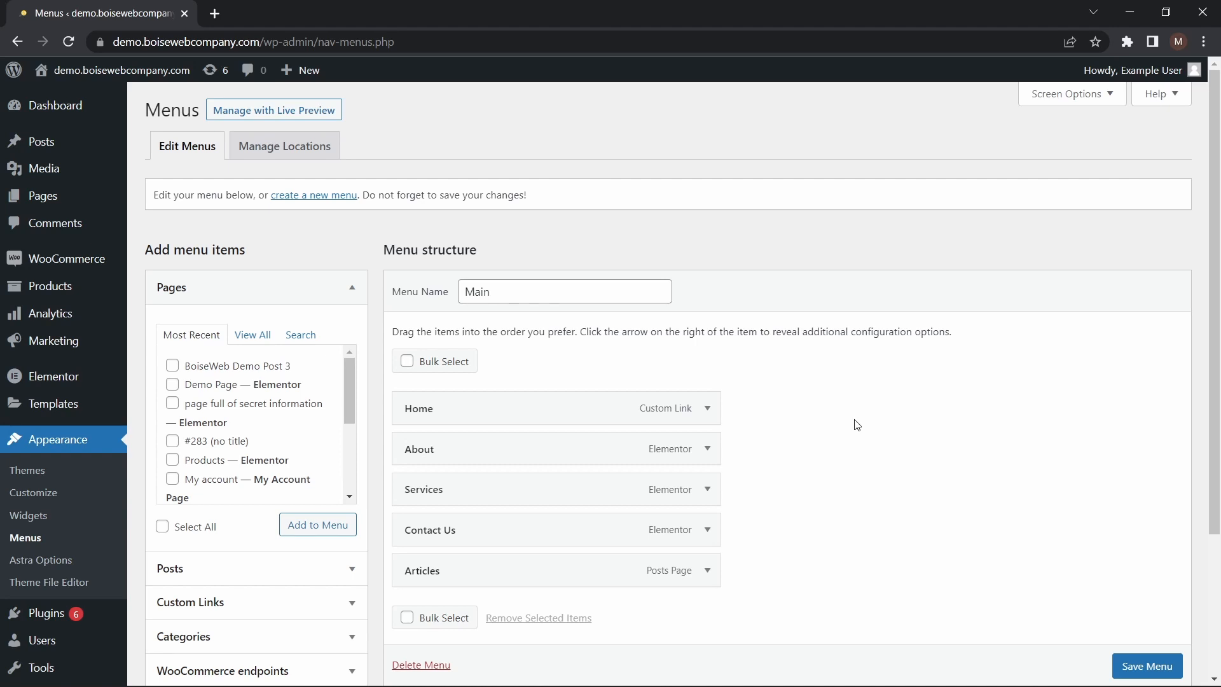
{"action": "scroll", "coordinate": [856, 425], "scroll_direction": "down", "scroll_amount": 2}
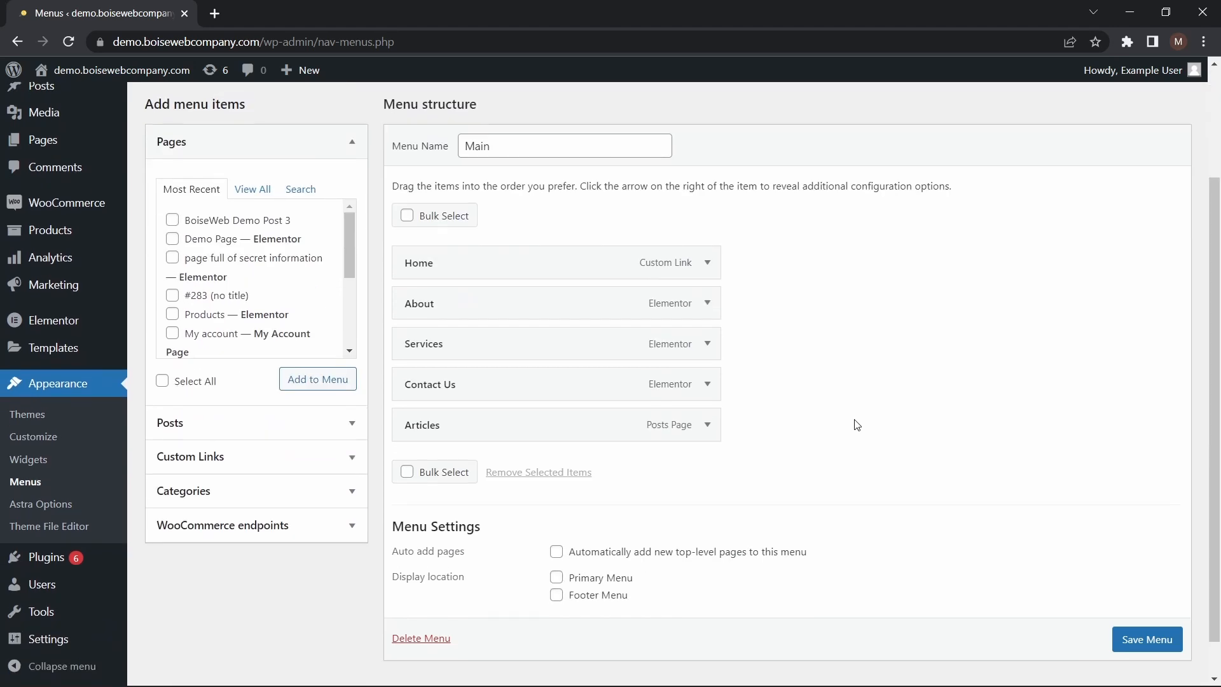
{"action": "scroll", "coordinate": [856, 424], "scroll_direction": "up", "scroll_amount": 2}
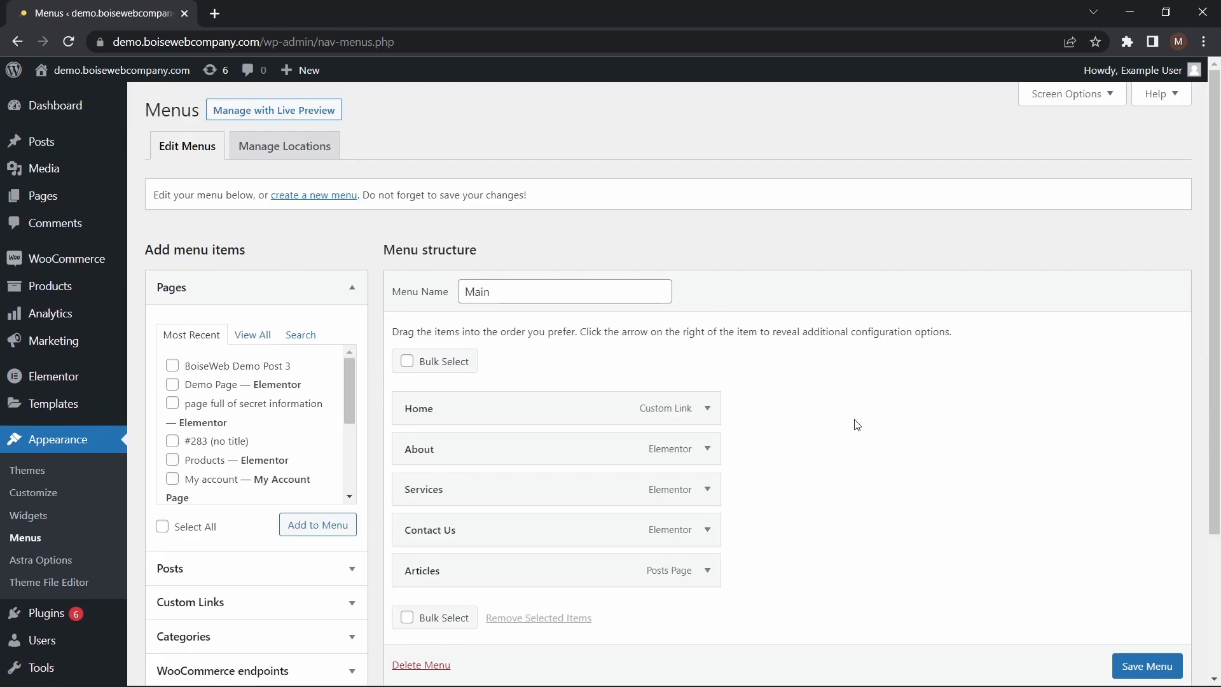
Create a new menu named Test Menu and assign it to the Primary Menu display location
{"action": "left_click", "coordinate": [312, 195]}
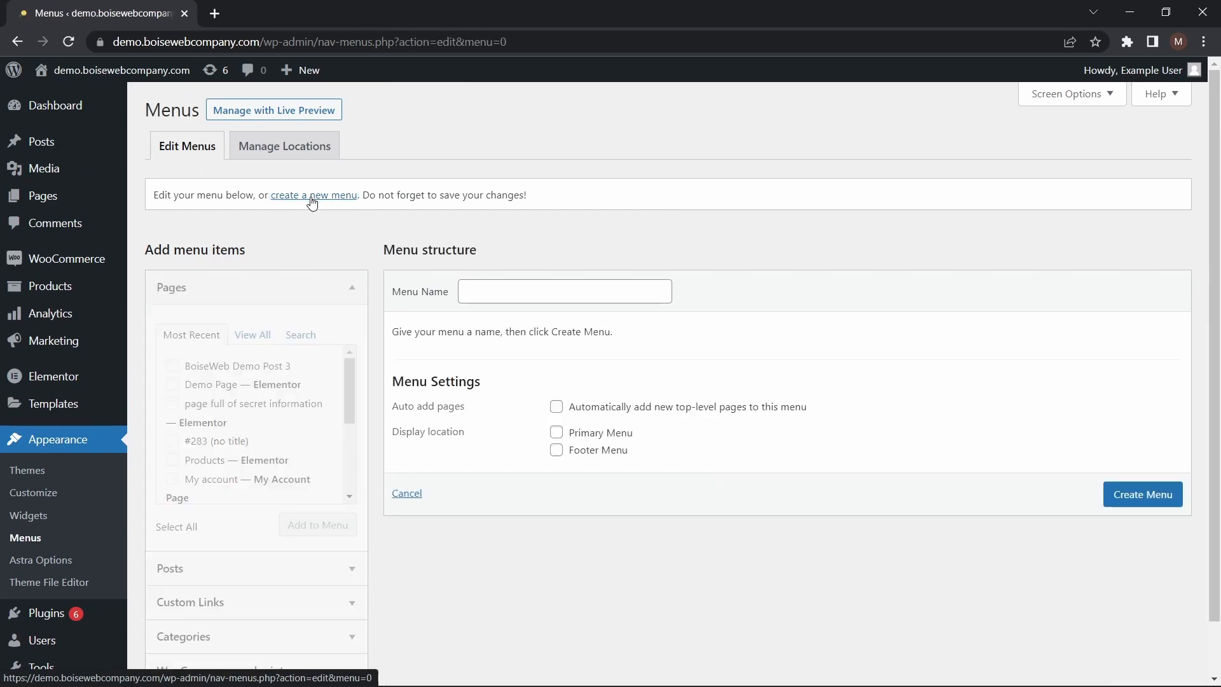
{"action": "left_click", "coordinate": [476, 285]}
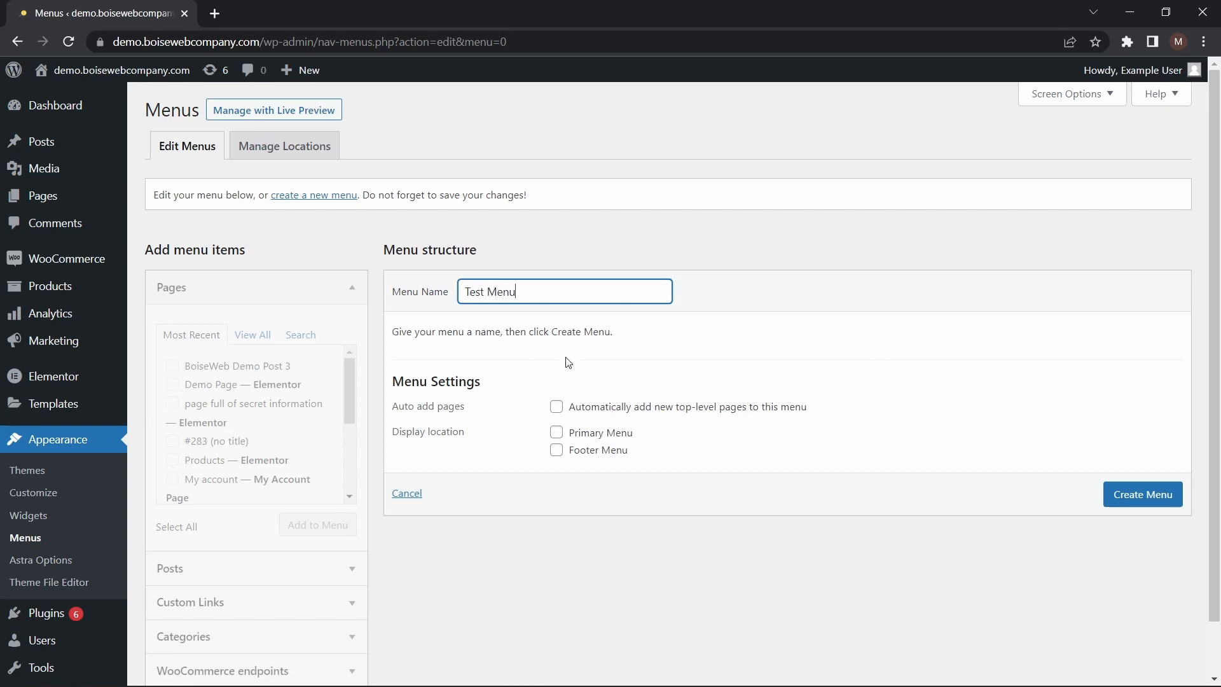
{"action": "left_click", "coordinate": [555, 433]}
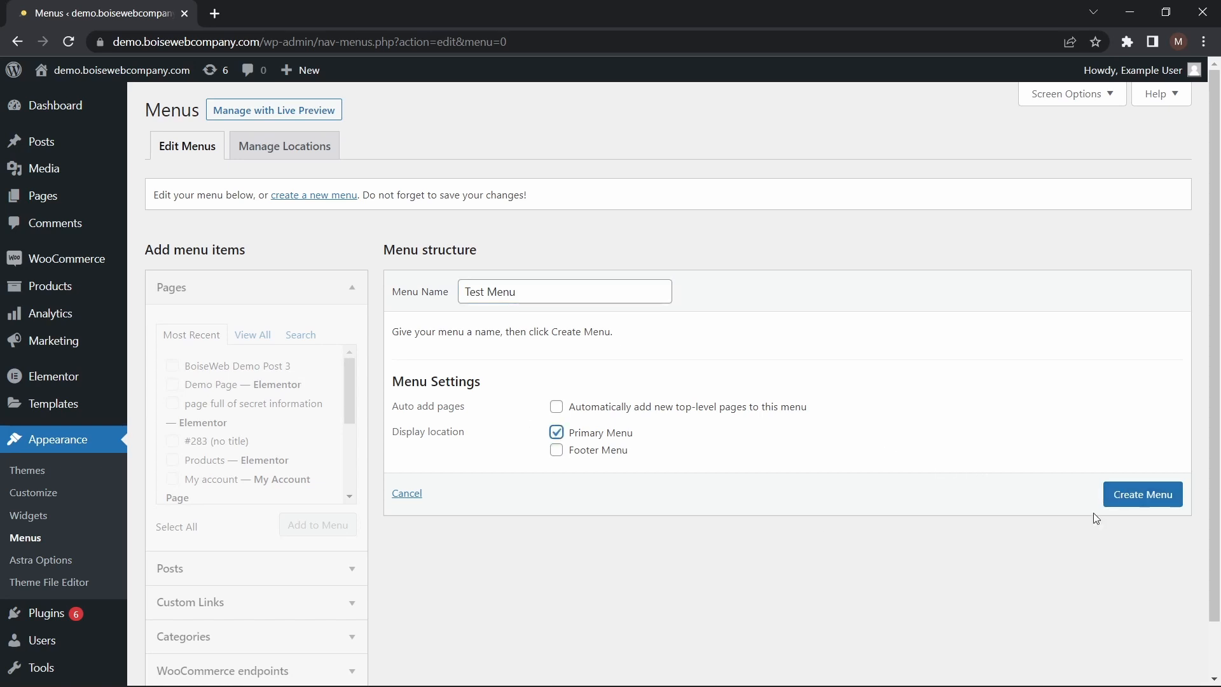
{"action": "left_click", "coordinate": [1146, 493]}
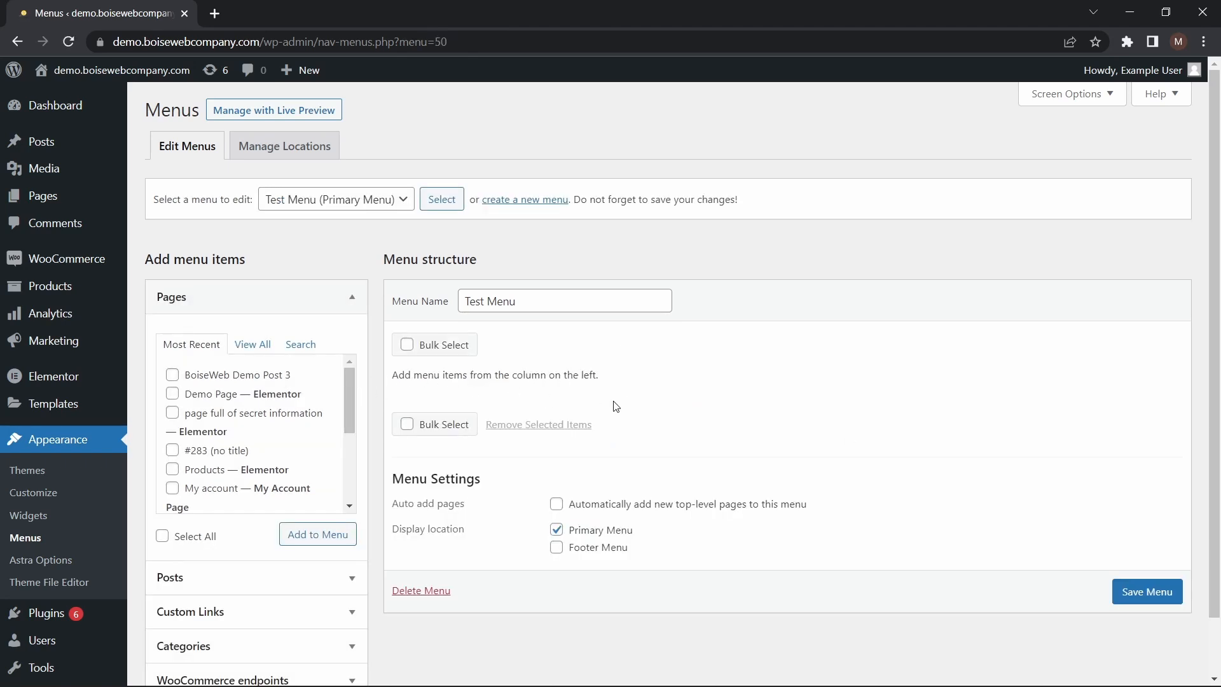
Add the Shop, About, Contact Us and Services pages to the Test Menu
{"action": "left_click", "coordinate": [337, 395]}
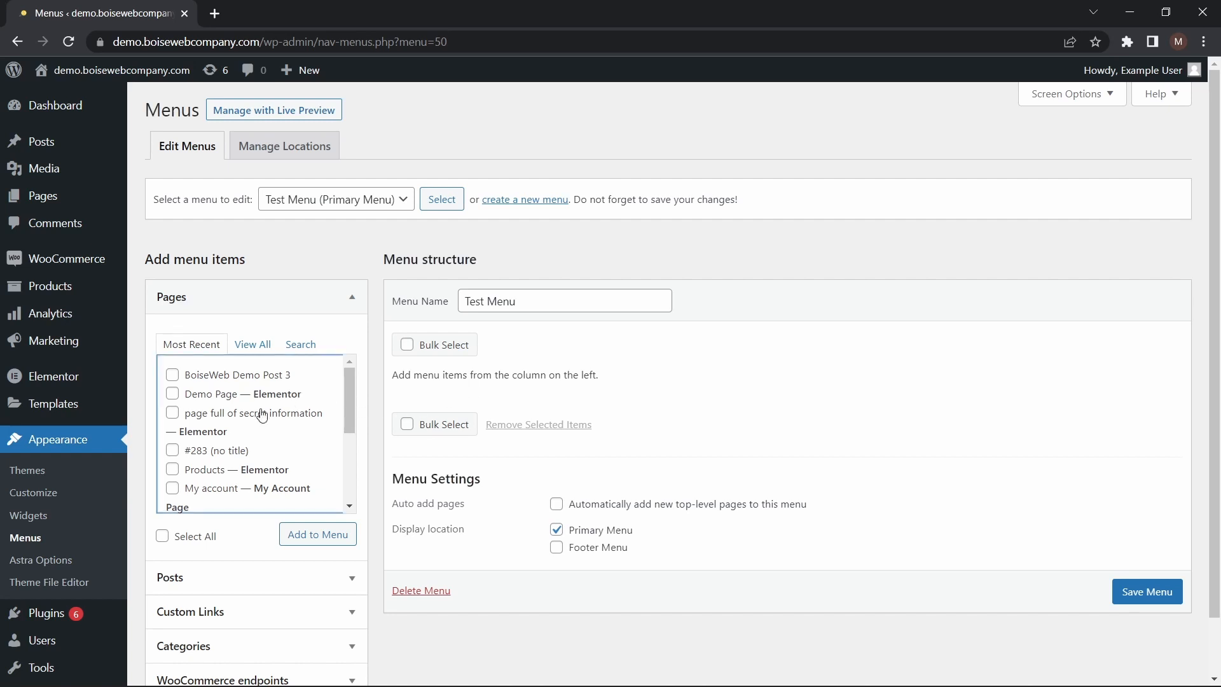
{"action": "left_click_drag", "start_coordinate": [350, 390], "coordinate": [348, 479]}
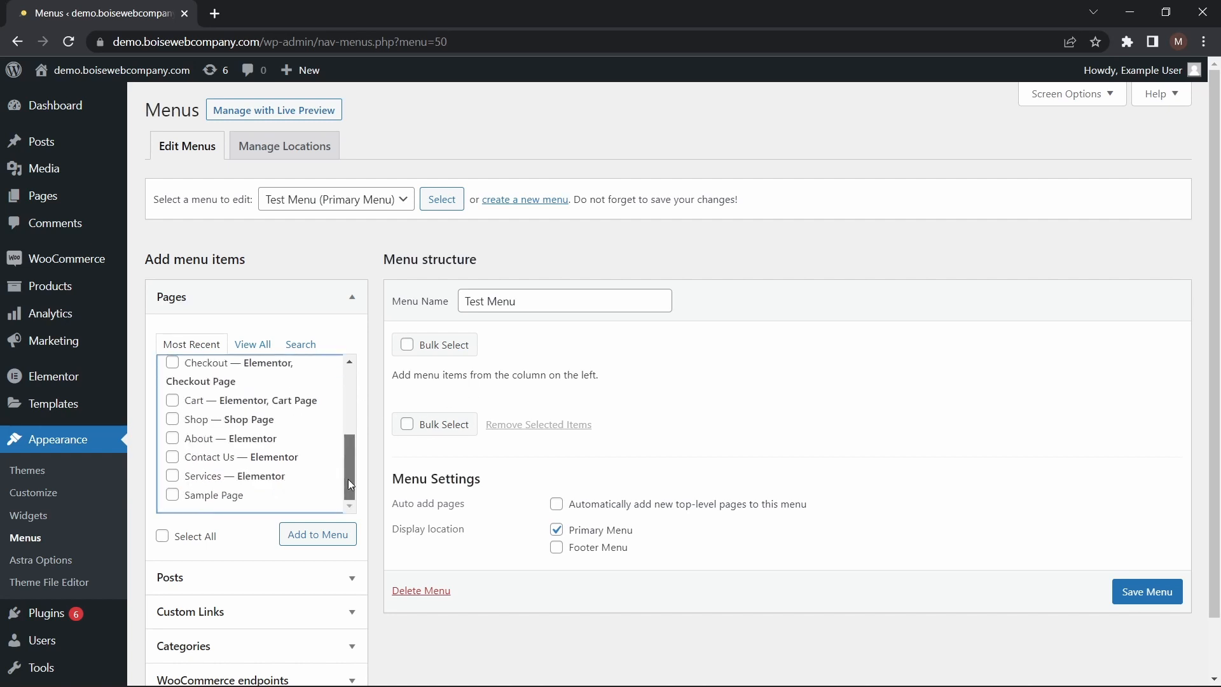
{"action": "left_click", "coordinate": [173, 438]}
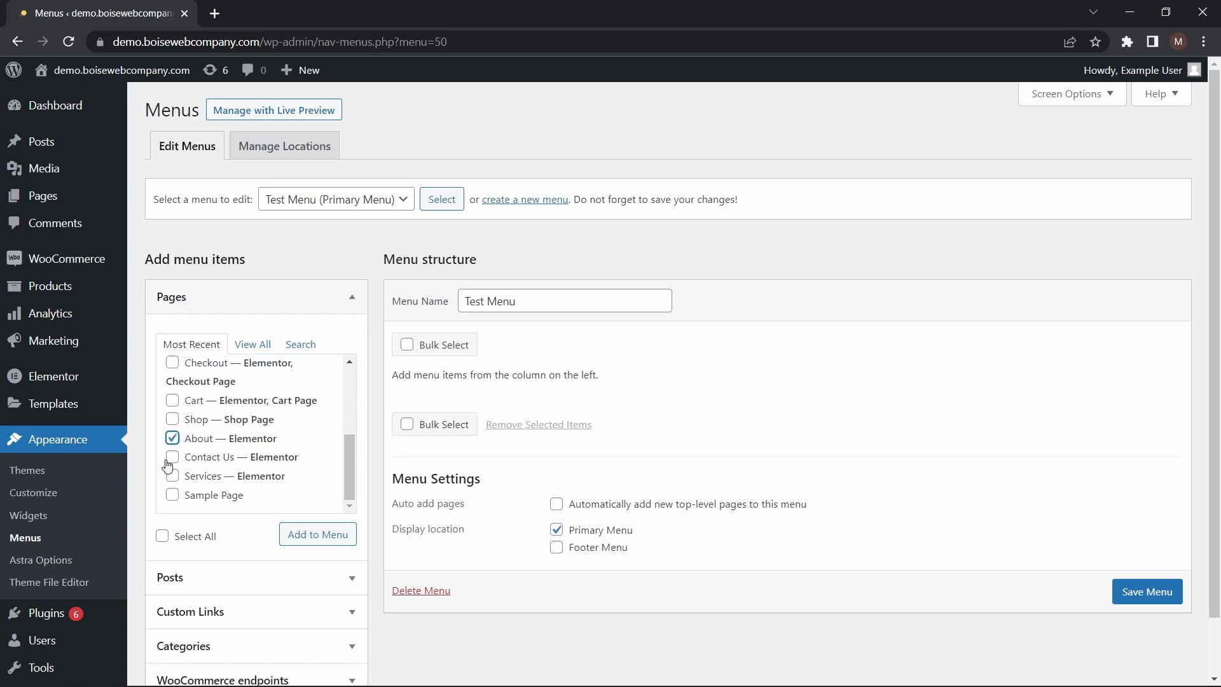
{"action": "left_click", "coordinate": [169, 458]}
{"action": "left_click", "coordinate": [170, 480]}
{"action": "left_click", "coordinate": [350, 451]}
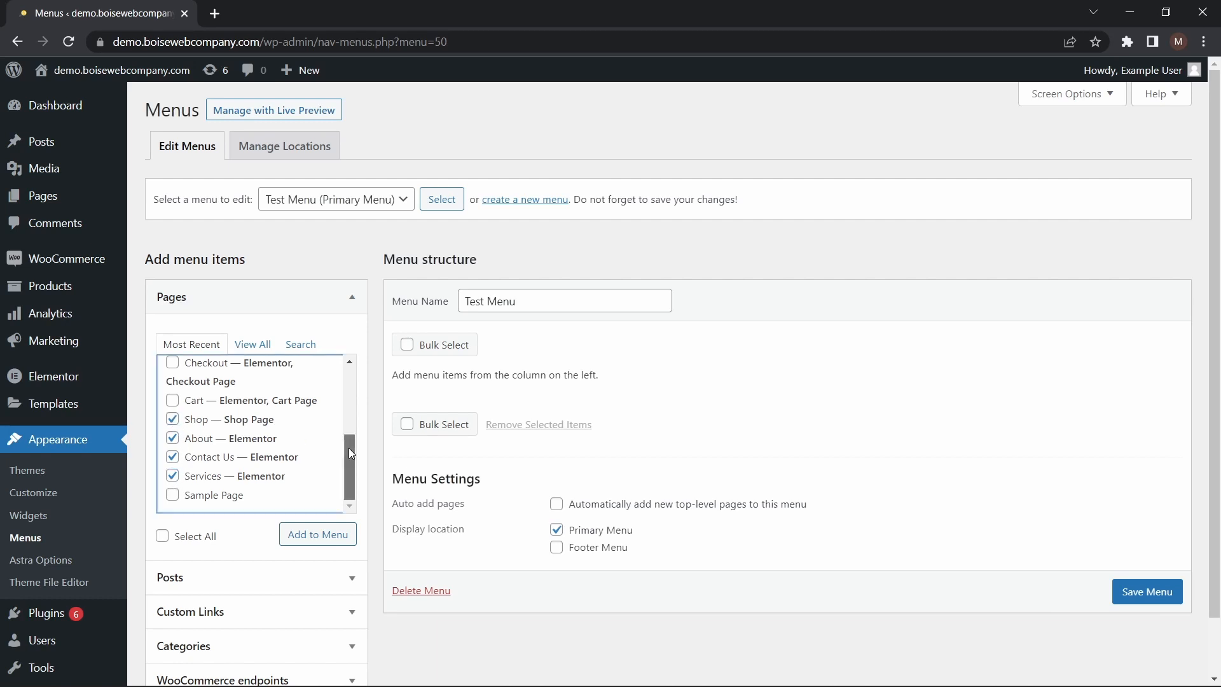
{"action": "left_click", "coordinate": [325, 537]}
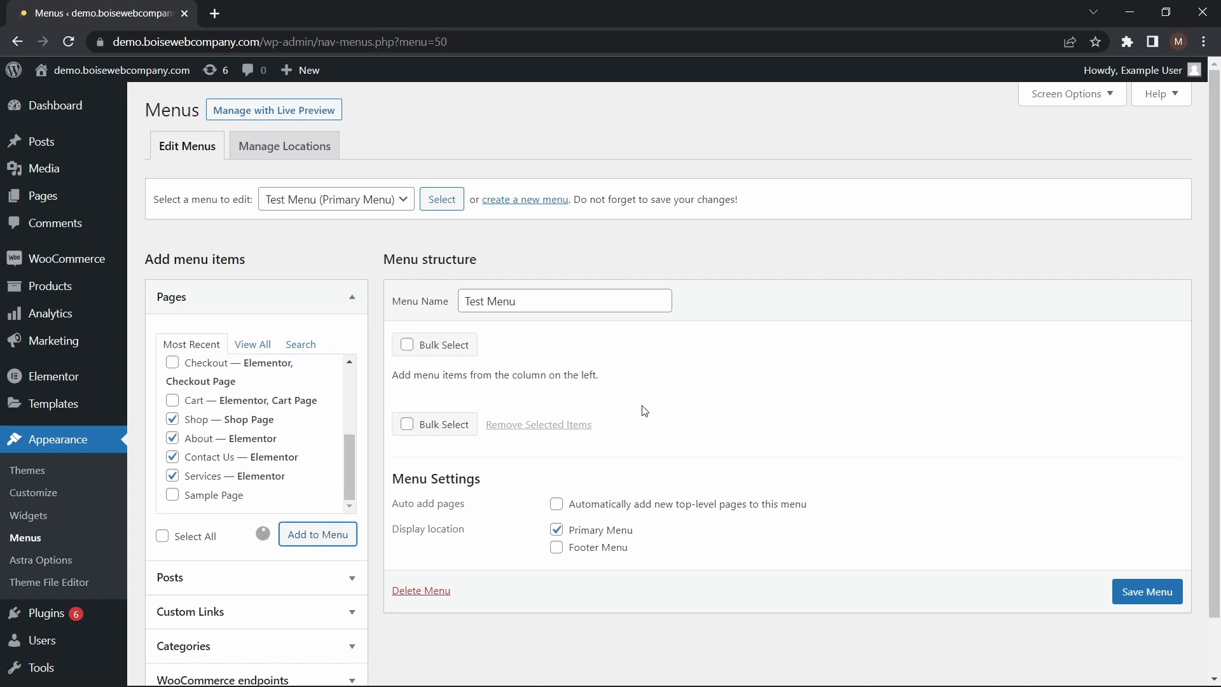
Add the Products page to the Test Menu and nest it as a sub item under Shop
{"action": "scroll", "coordinate": [825, 345], "scroll_direction": "down", "scroll_amount": 2}
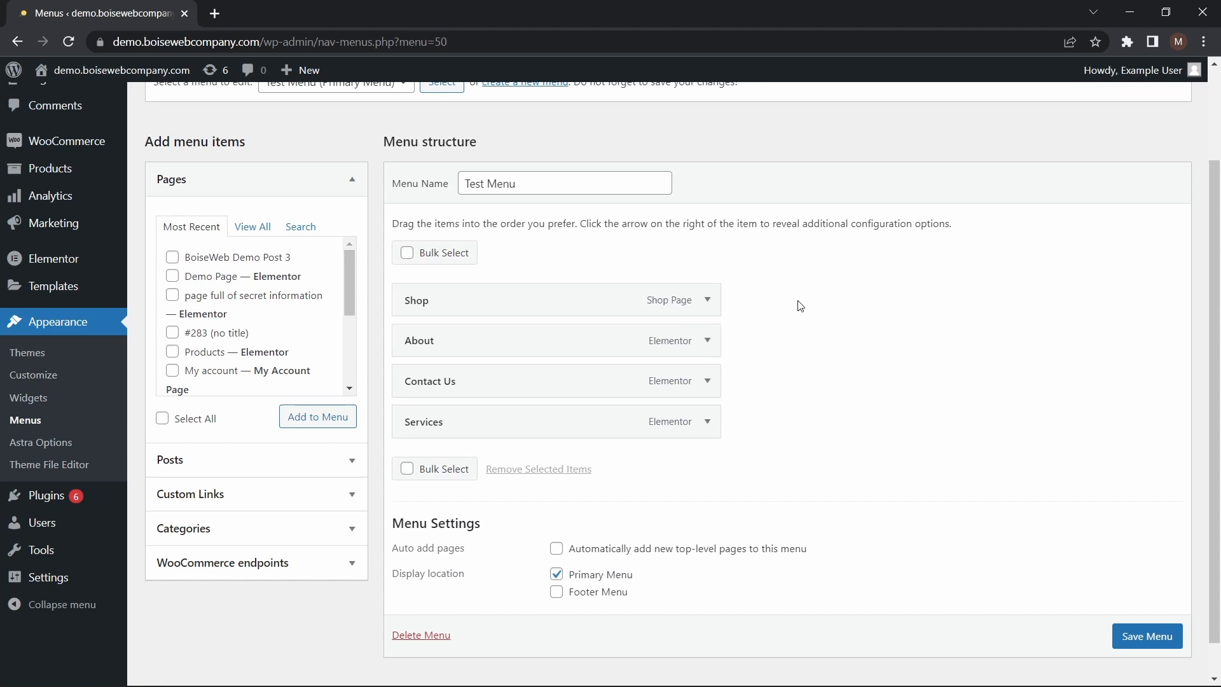
{"action": "left_click_drag", "start_coordinate": [344, 295], "coordinate": [345, 324]}
{"action": "left_click", "coordinate": [172, 279]}
{"action": "left_click", "coordinate": [291, 418]}
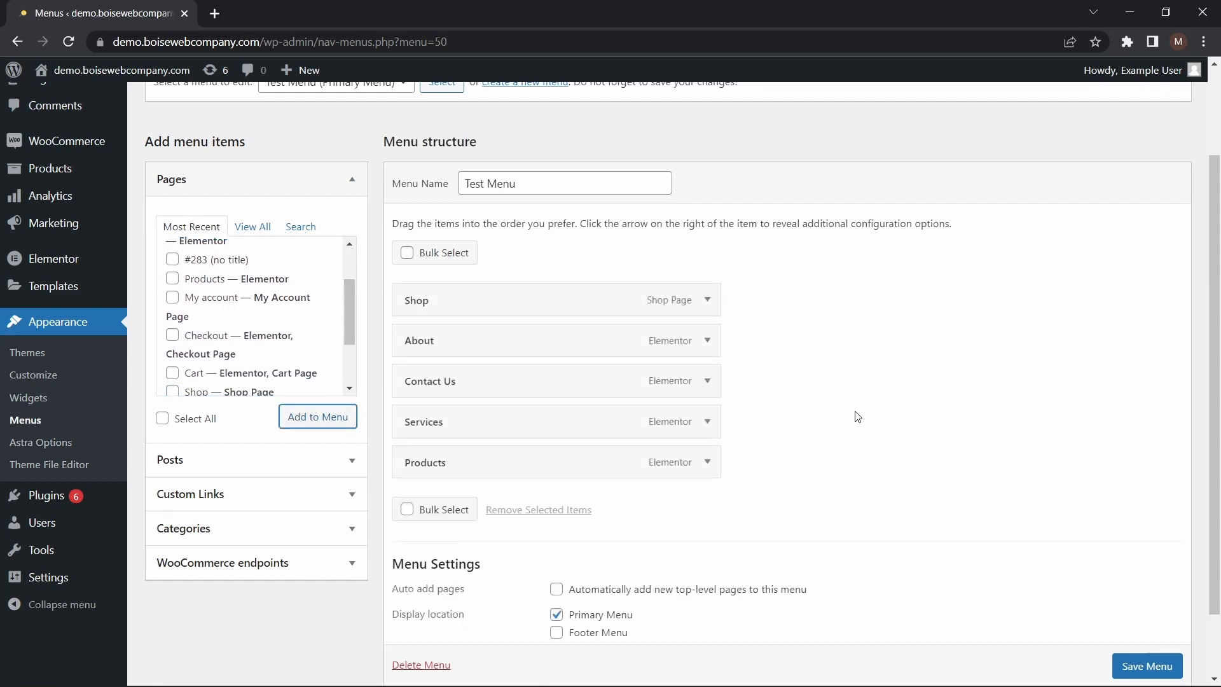
{"action": "left_click_drag", "start_coordinate": [563, 475], "coordinate": [540, 349]}
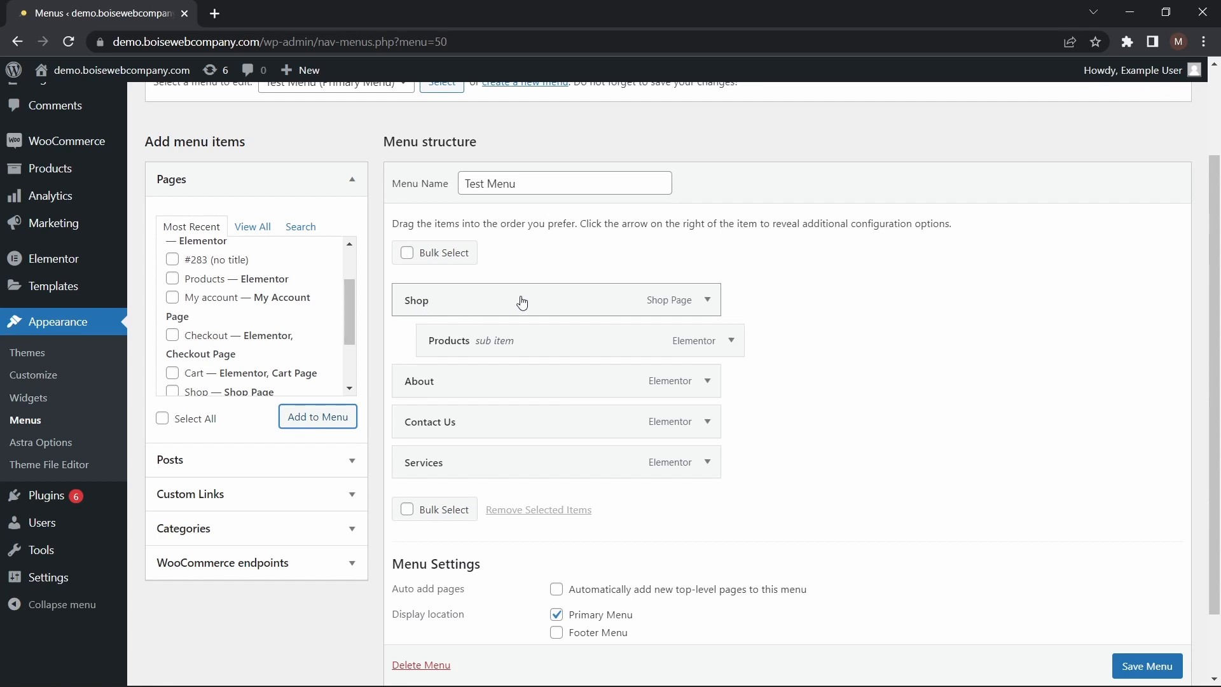
Review the Test Menu's item structure and save the menu
{"action": "scroll", "coordinate": [552, 306], "scroll_direction": "up", "scroll_amount": 1}
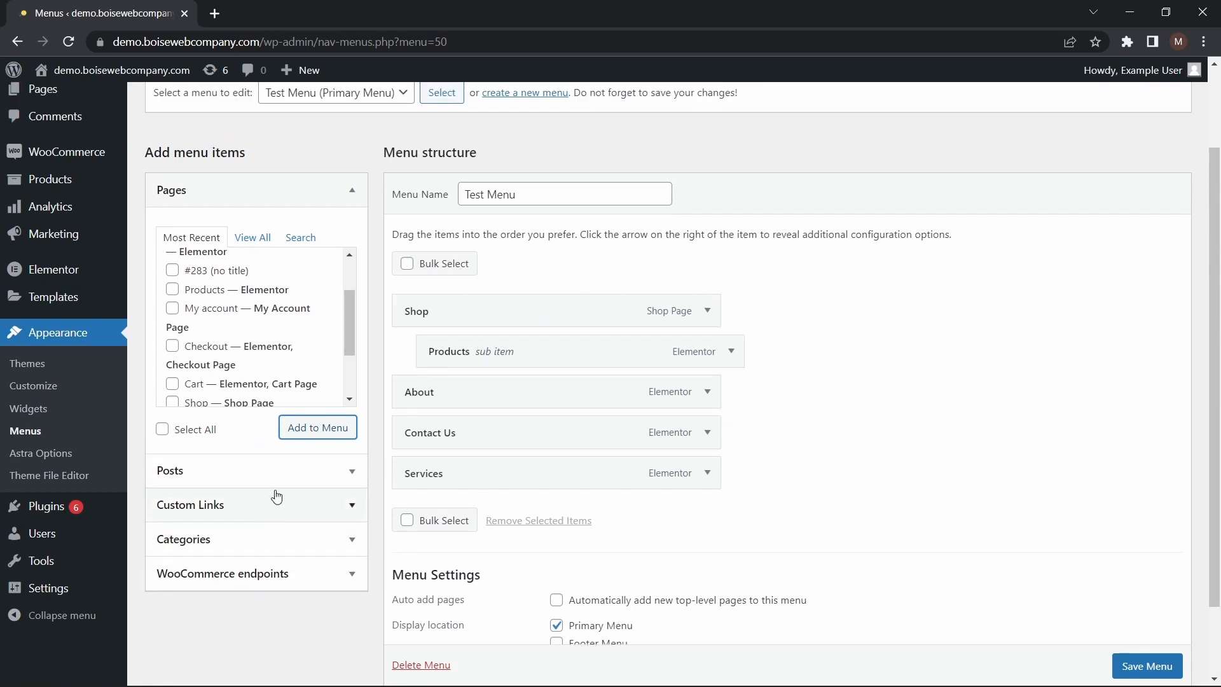
{"action": "scroll", "coordinate": [997, 364], "scroll_direction": "up", "scroll_amount": 2}
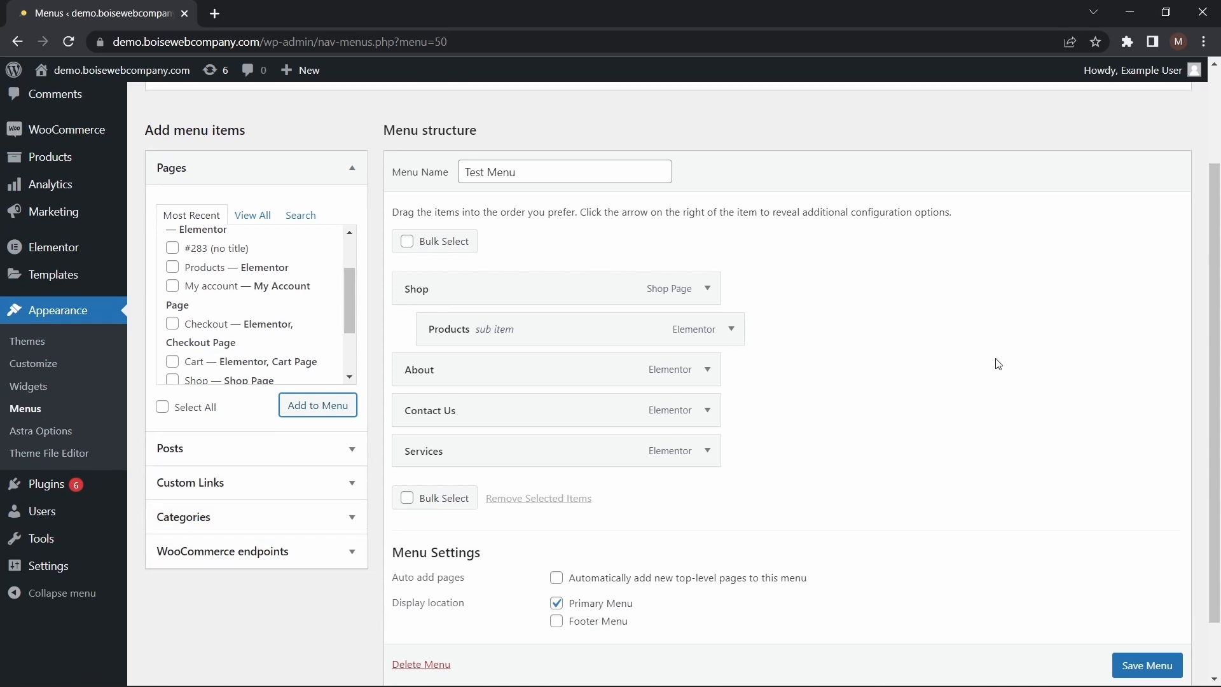
{"action": "scroll", "coordinate": [792, 403], "scroll_direction": "down", "scroll_amount": 2}
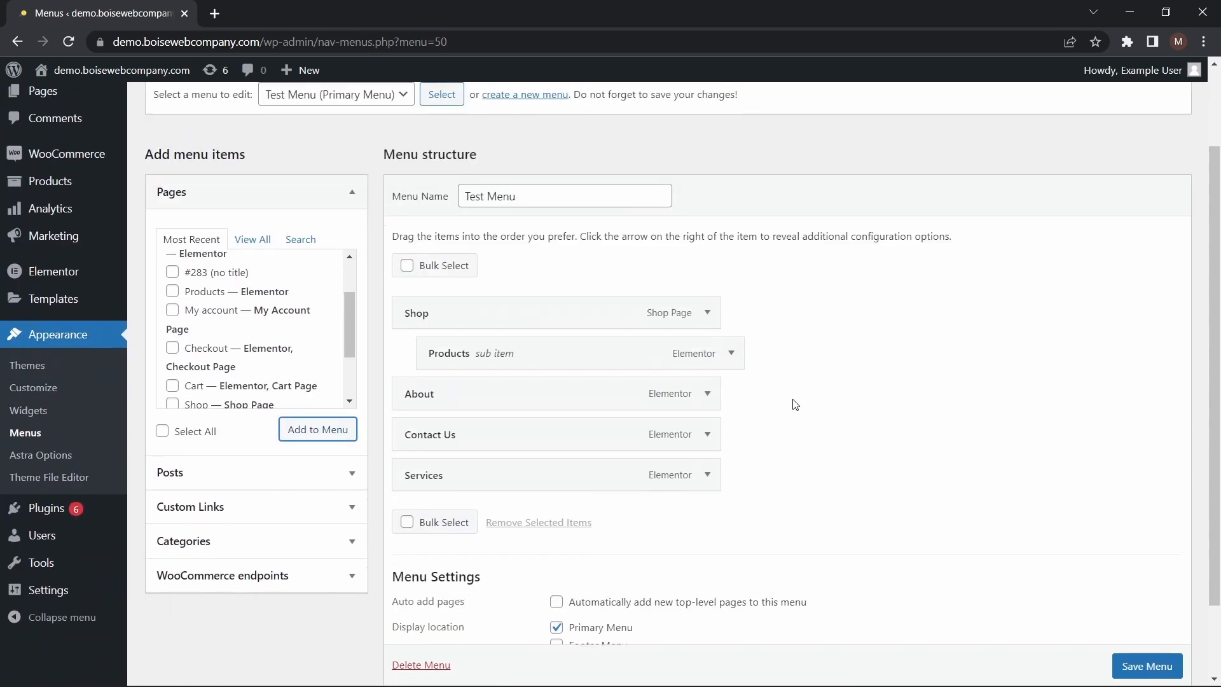
{"action": "scroll", "coordinate": [1120, 560], "scroll_direction": "down", "scroll_amount": 1}
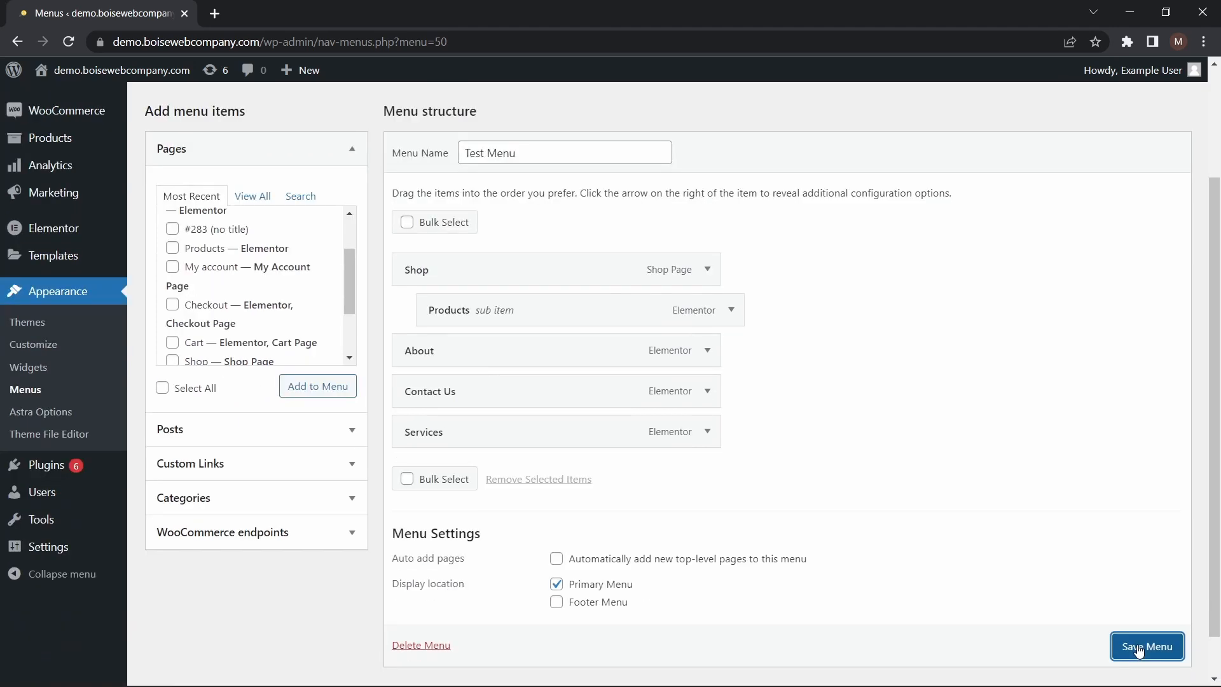
{"action": "left_click", "coordinate": [1129, 643]}
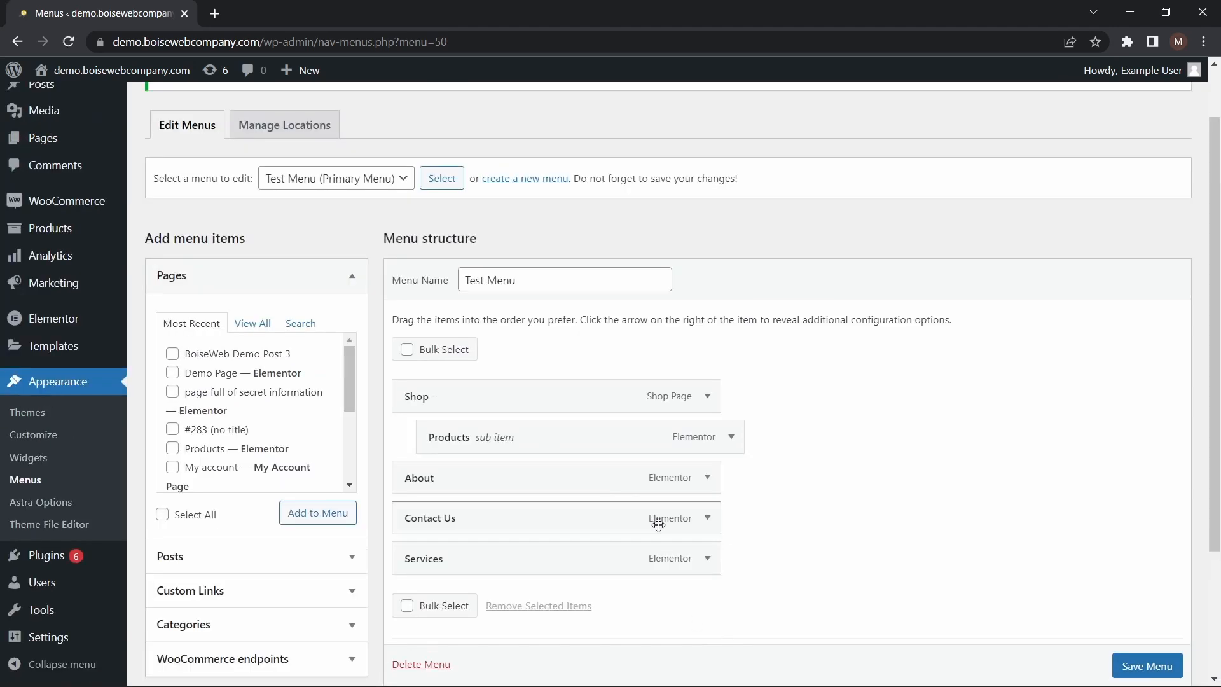
Visit the site's home page, reopen it in the Elementor editor and open the header nav menu widget's settings
{"action": "scroll", "coordinate": [609, 272], "scroll_direction": "up", "scroll_amount": 1}
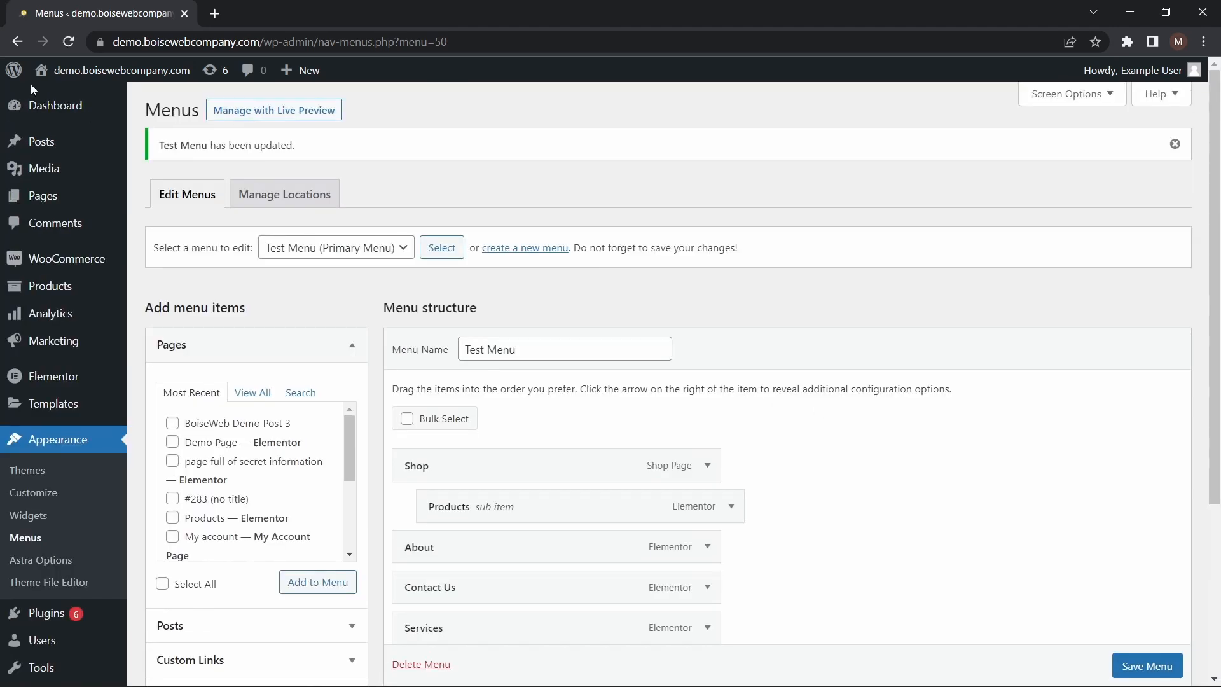
{"action": "left_click", "coordinate": [60, 81]}
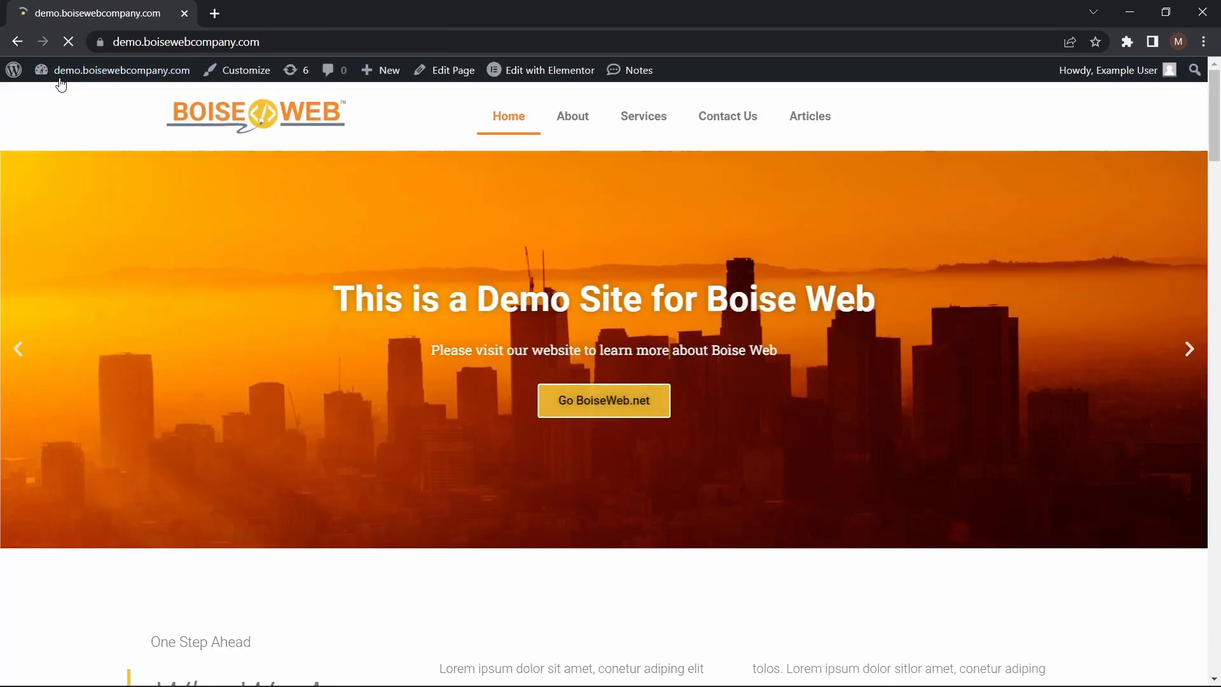
{"action": "left_click", "coordinate": [522, 71]}
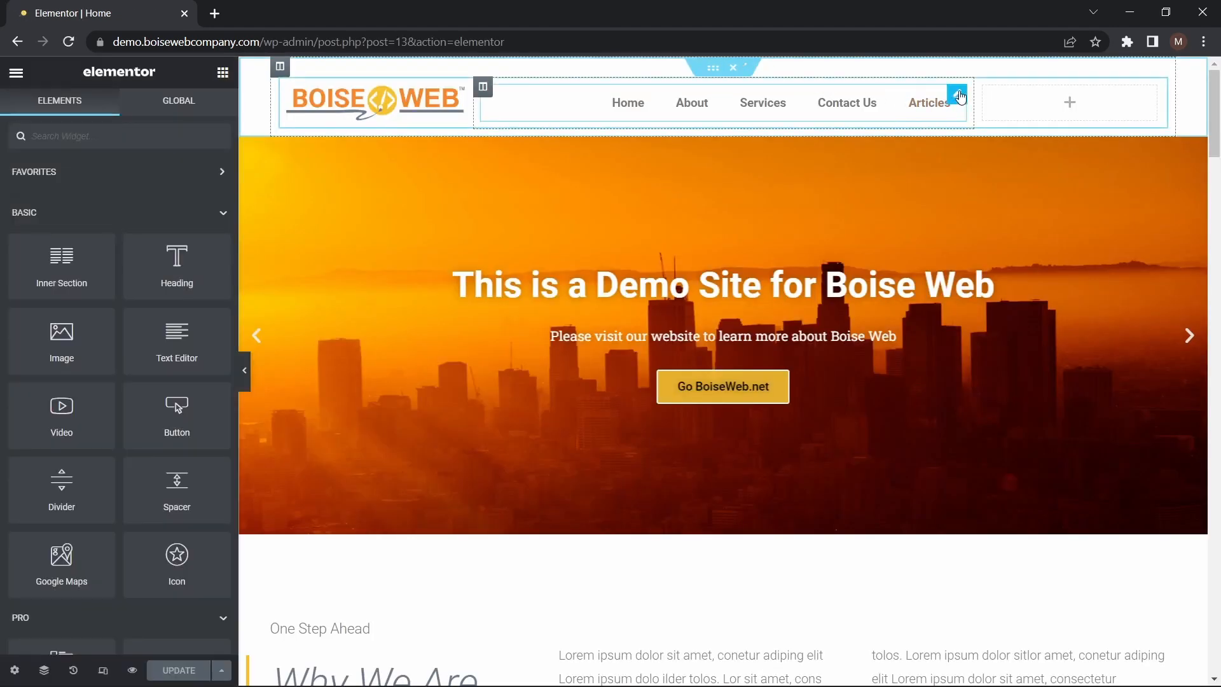
{"action": "left_click", "coordinate": [899, 94]}
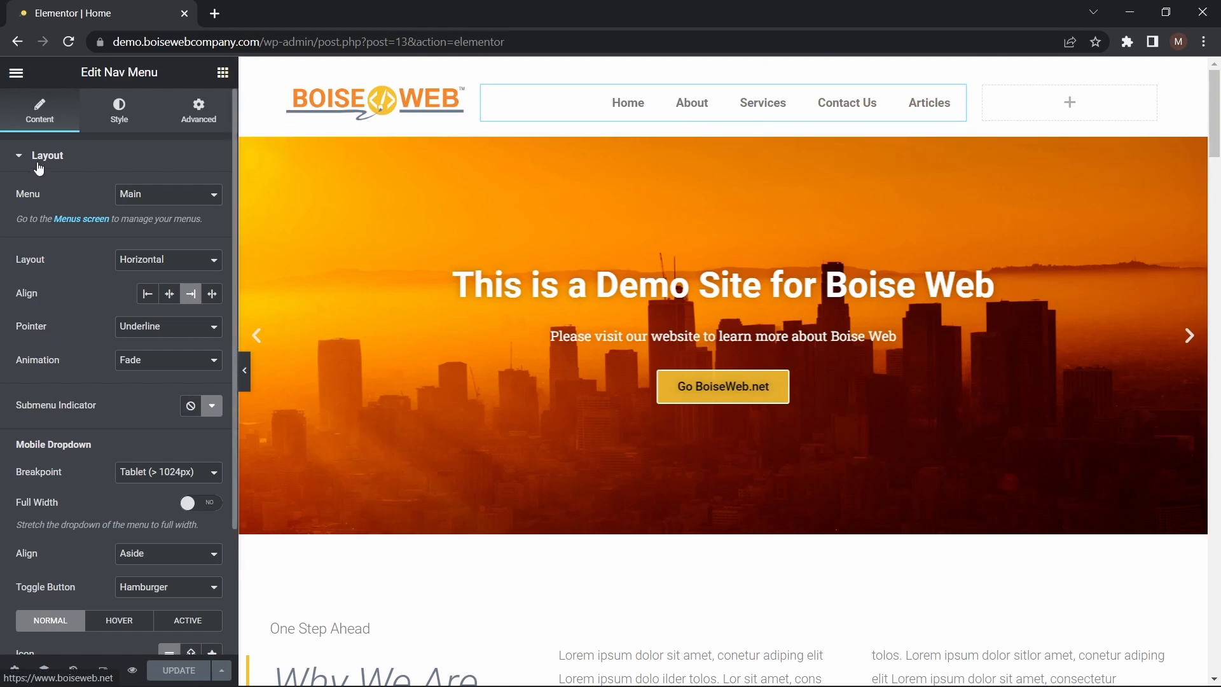
Try the Test Menu in the header nav menu widget, and return it to the Main menu
{"action": "left_click", "coordinate": [185, 198]}
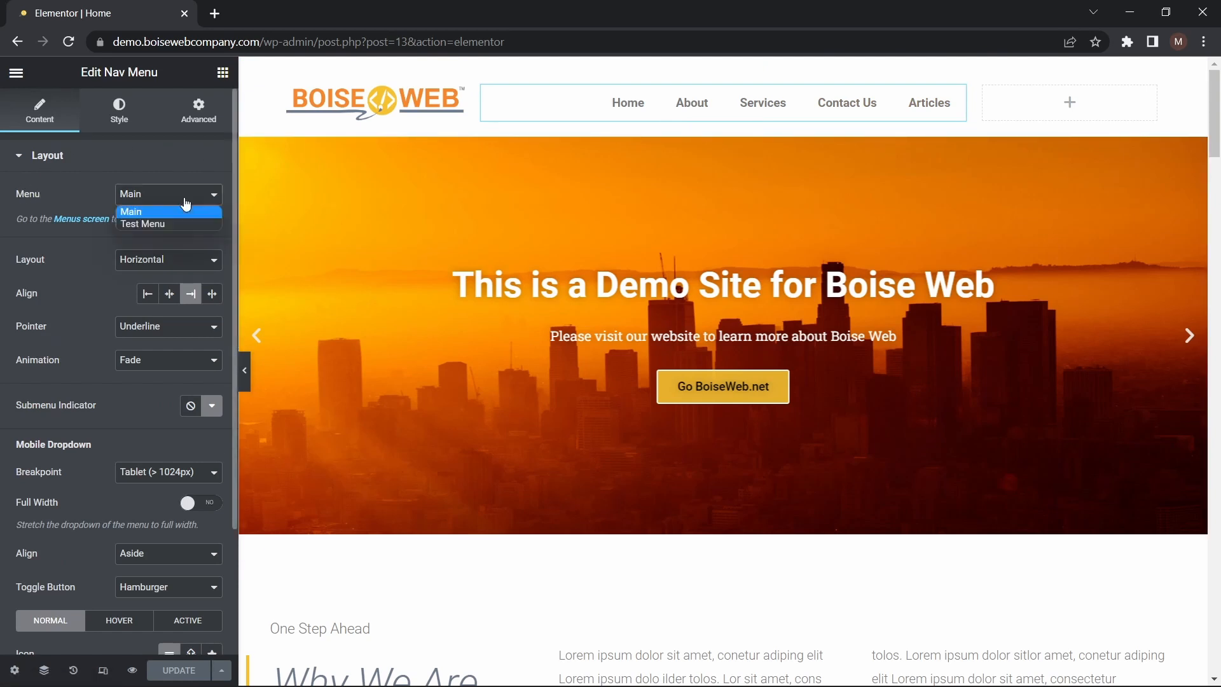
{"action": "left_click", "coordinate": [139, 223]}
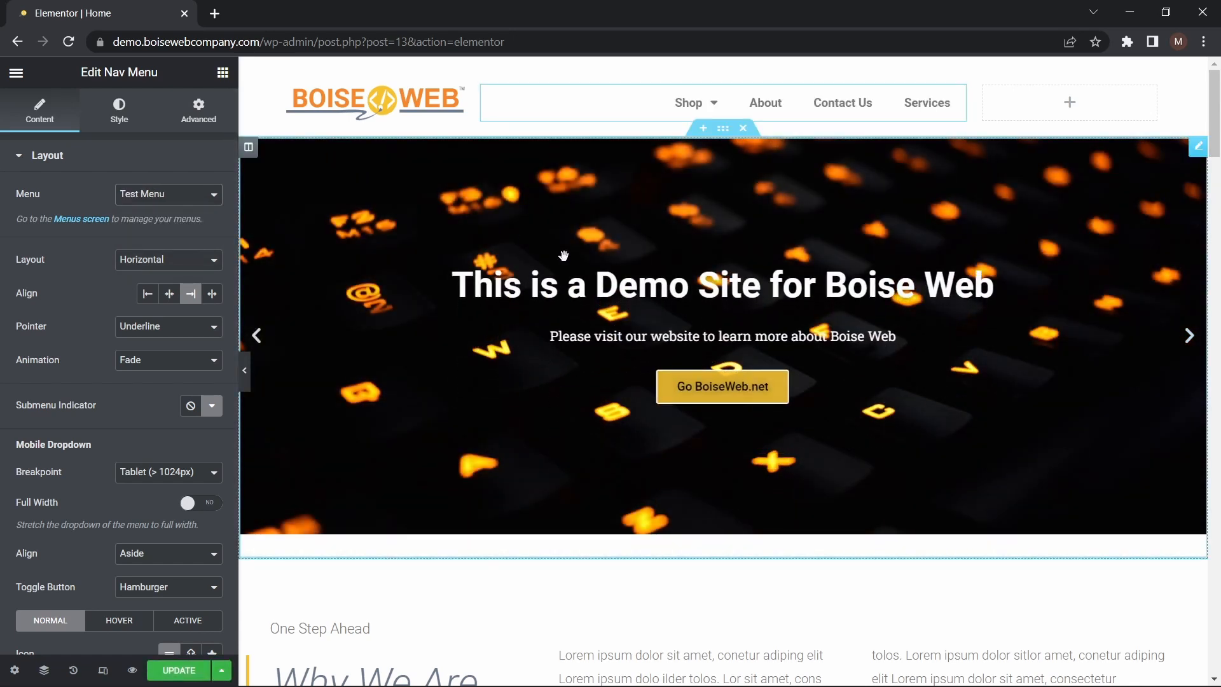
{"action": "mouse_move", "coordinate": [710, 103]}
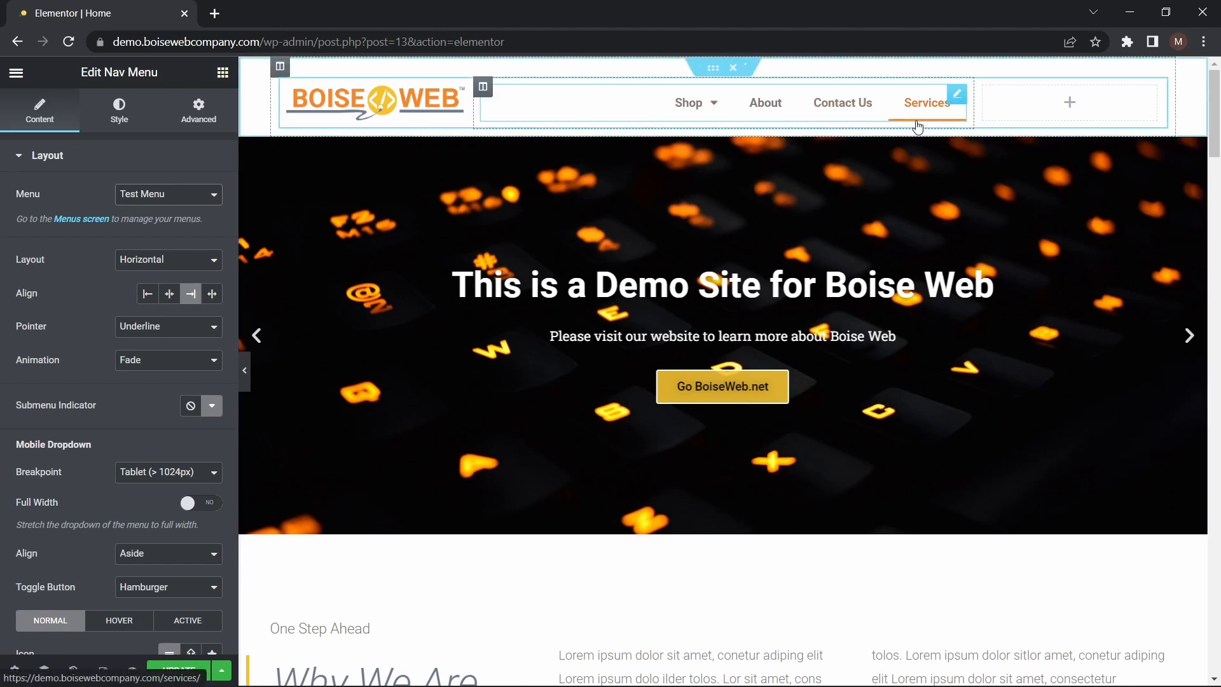
{"action": "left_click", "coordinate": [199, 196]}
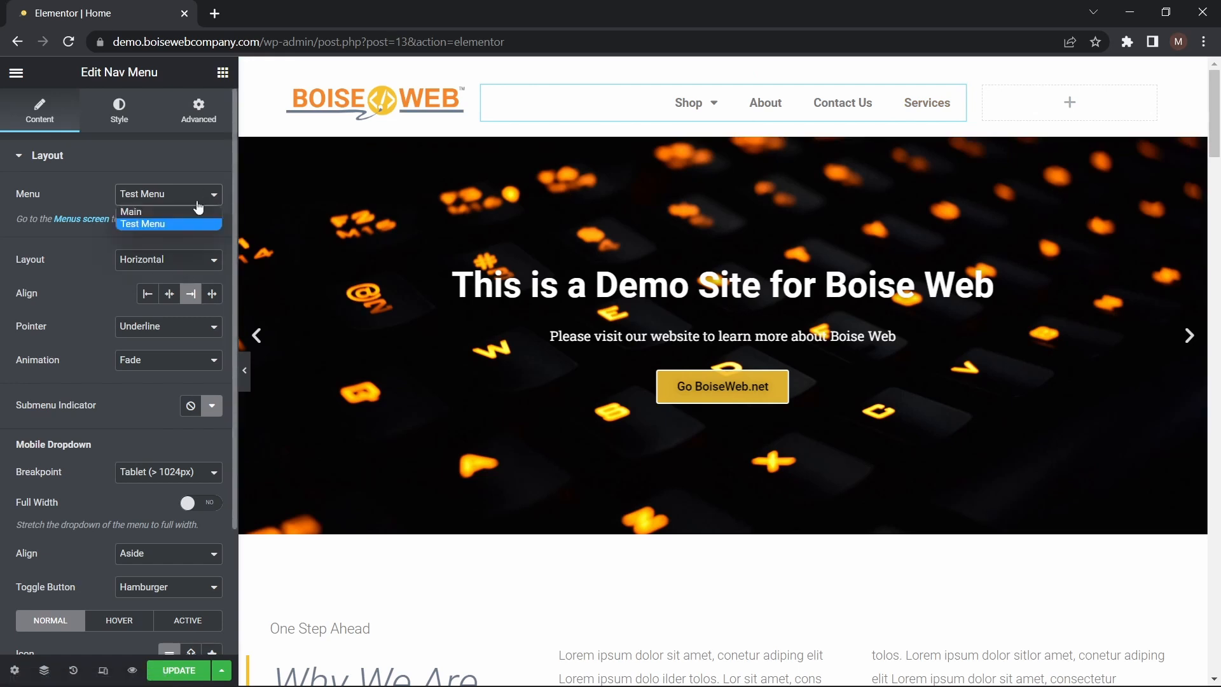
{"action": "left_click", "coordinate": [190, 215]}
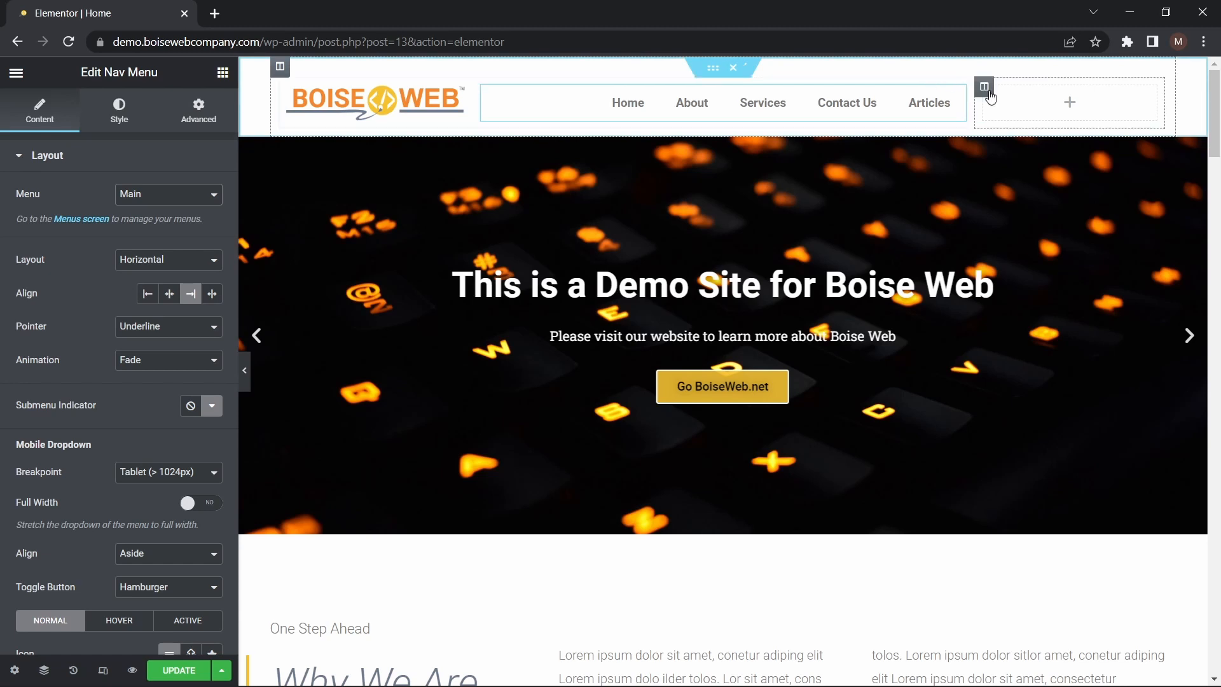
Add the WooCommerce Menu Cart widget to the empty header column beside the navigation menu
{"action": "left_click", "coordinate": [1073, 111]}
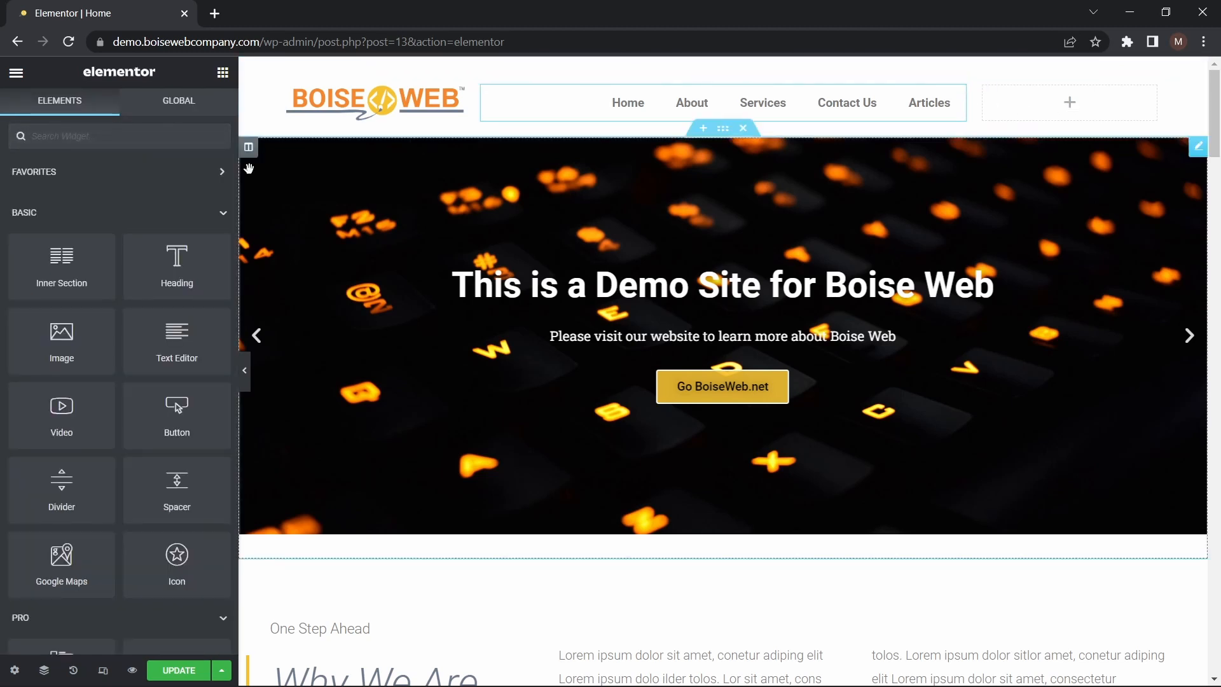
{"action": "scroll", "coordinate": [179, 323], "scroll_direction": "down", "scroll_amount": 10}
{"action": "scroll", "coordinate": [179, 323], "scroll_direction": "down", "scroll_amount": 20}
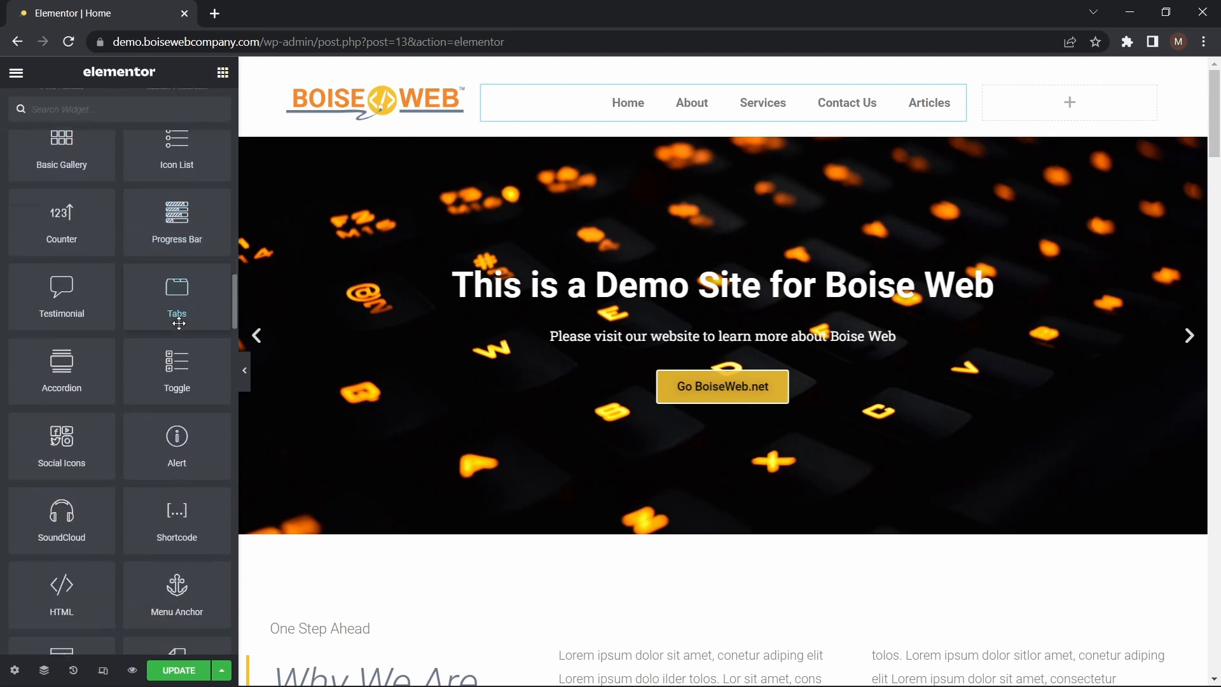
{"action": "scroll", "coordinate": [179, 323], "scroll_direction": "up", "scroll_amount": 5}
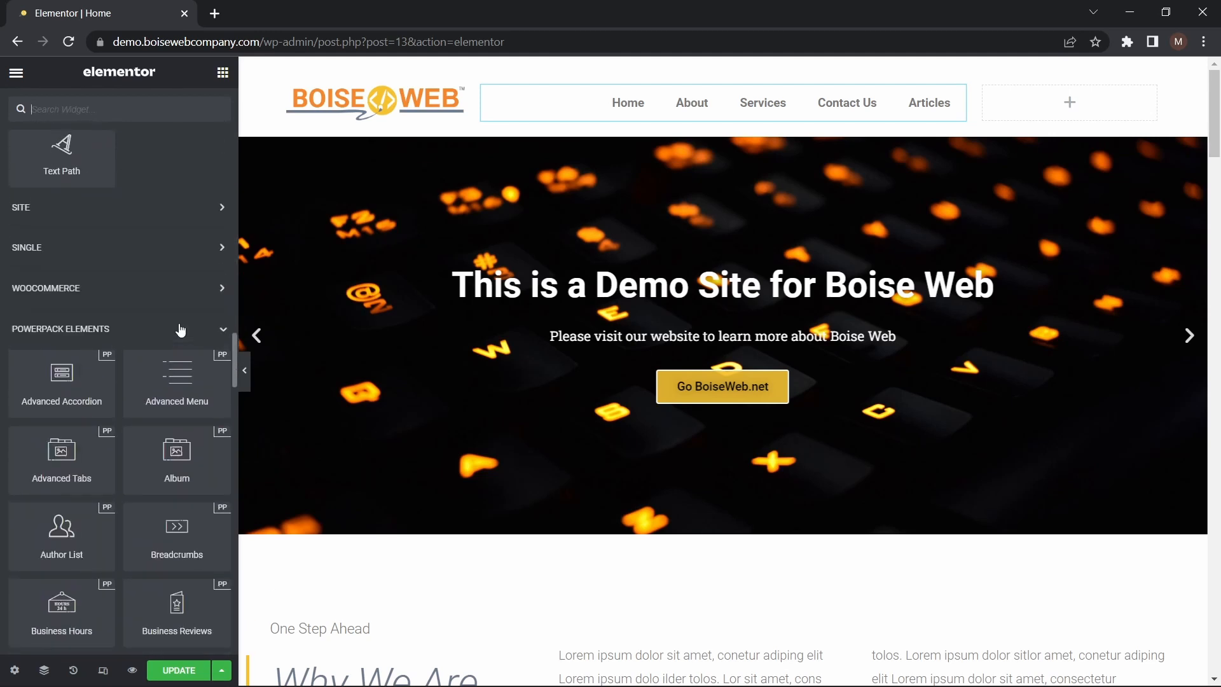
{"action": "left_click", "coordinate": [211, 293]}
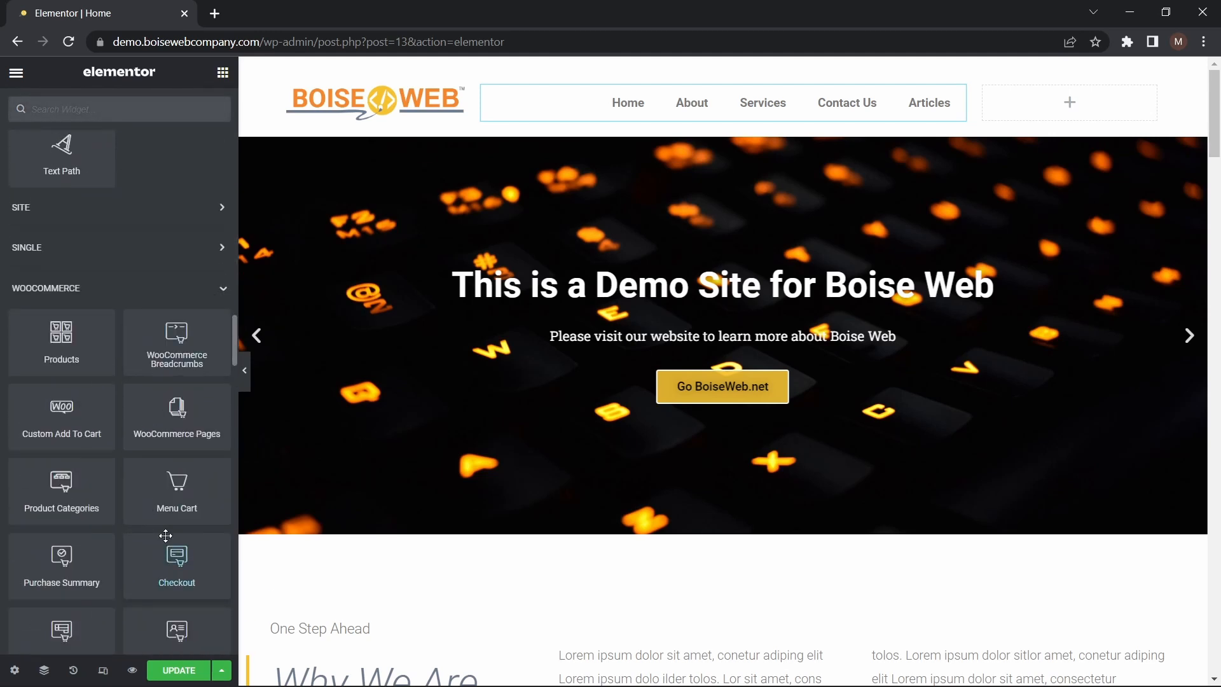
{"action": "left_click_drag", "start_coordinate": [185, 504], "coordinate": [1094, 114]}
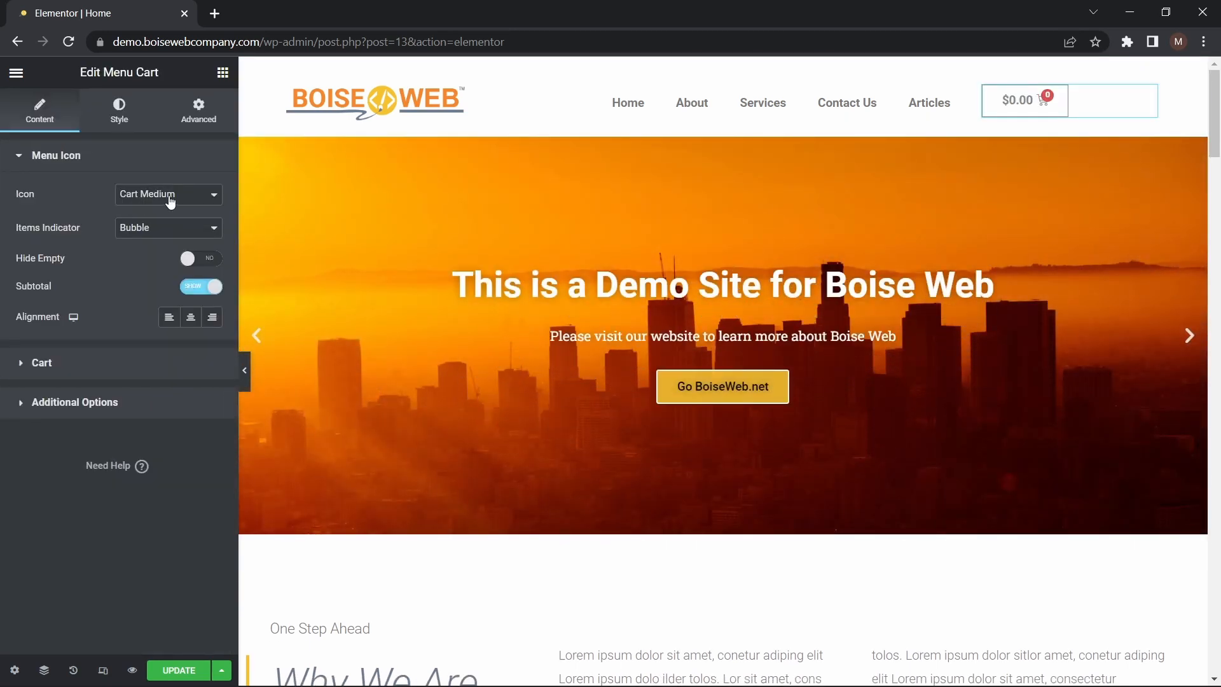
Try the Basket Medium icon on the menu cart, and return it to Cart Medium
{"action": "left_click", "coordinate": [201, 201]}
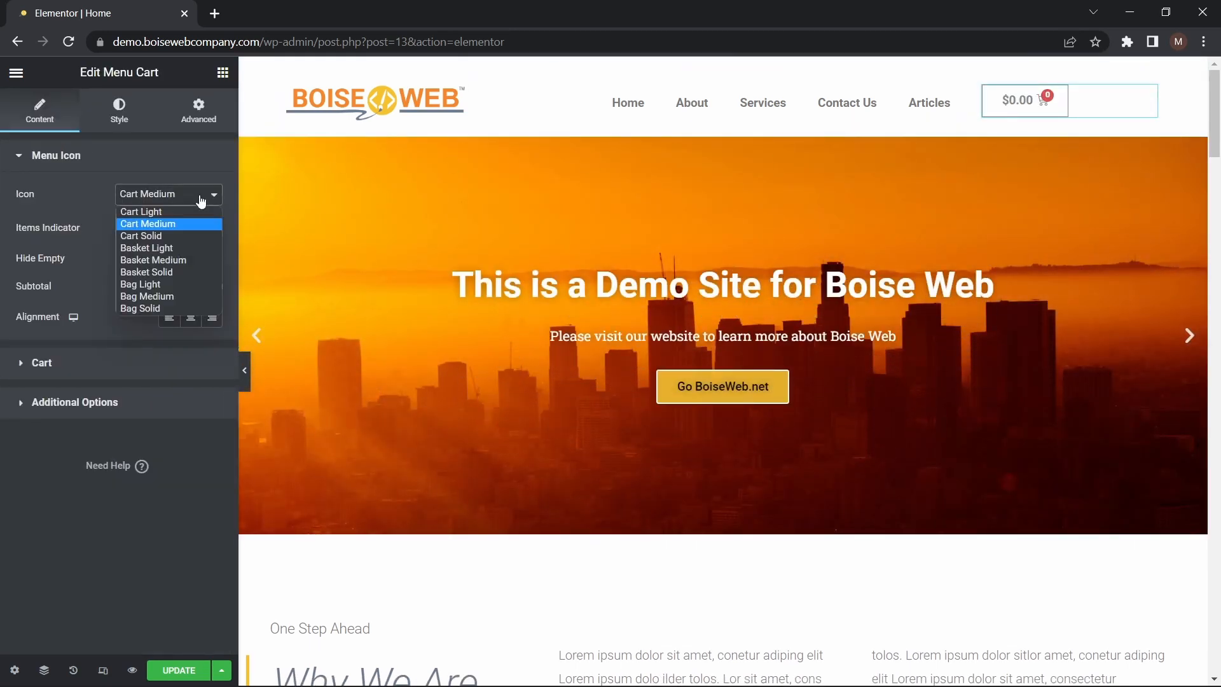
{"action": "left_click", "coordinate": [177, 259]}
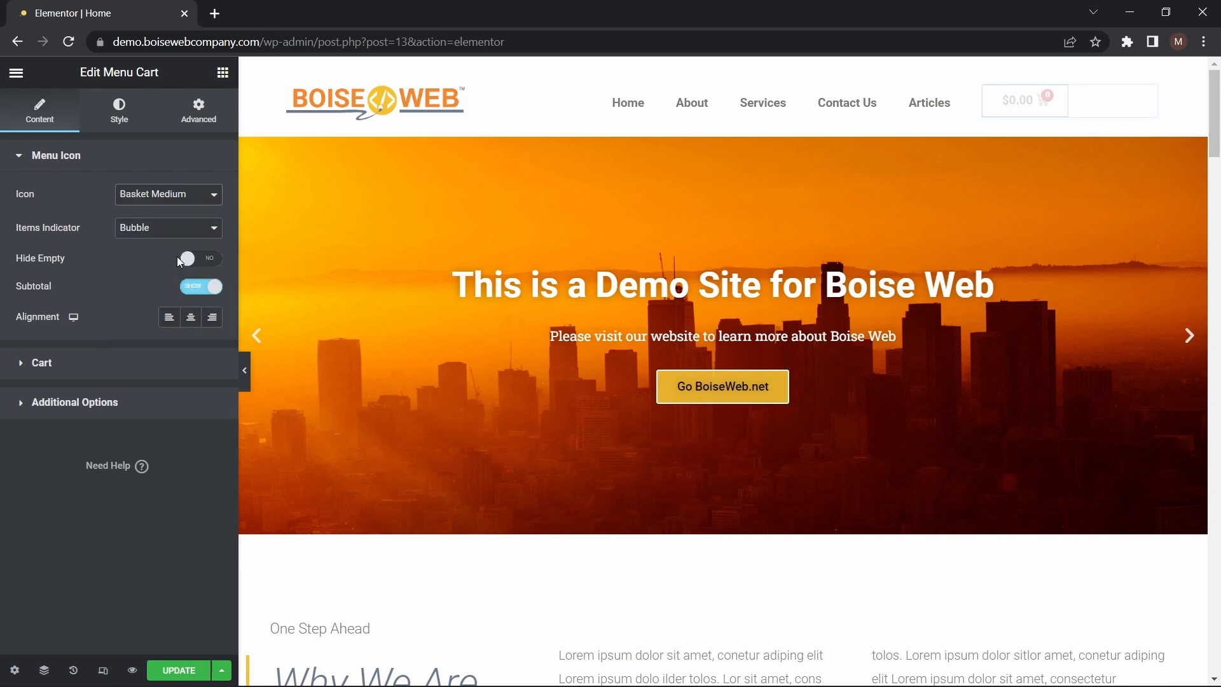
{"action": "left_click", "coordinate": [180, 197]}
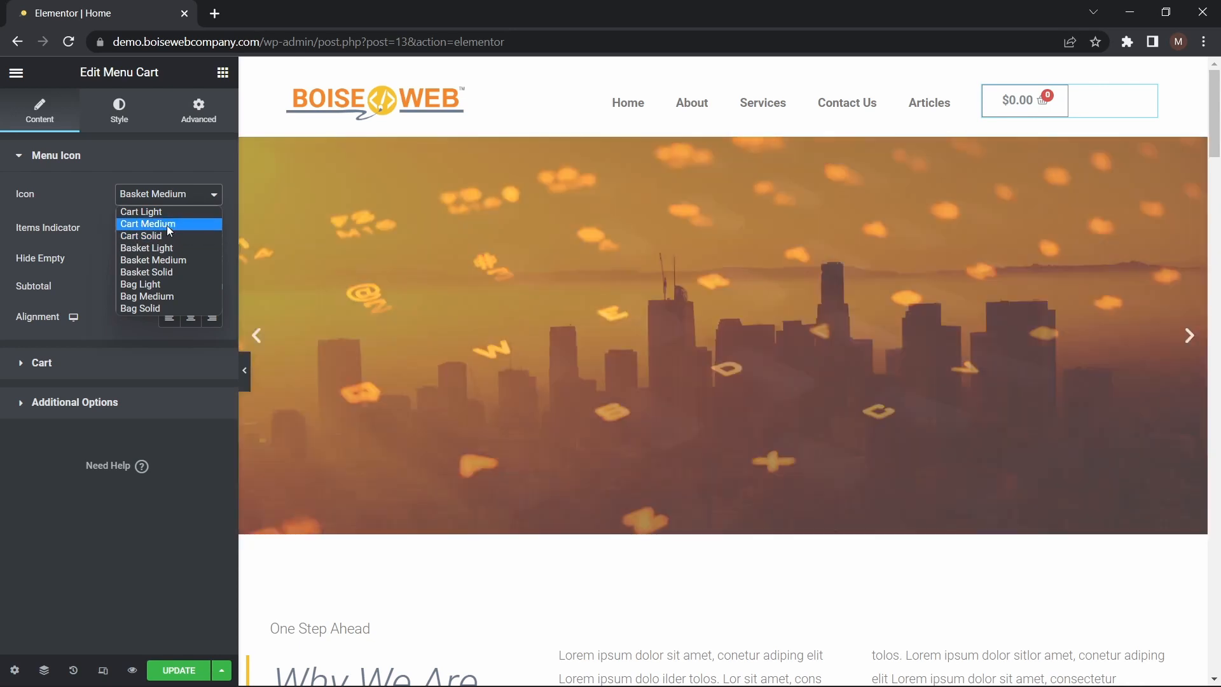
{"action": "left_click", "coordinate": [167, 225]}
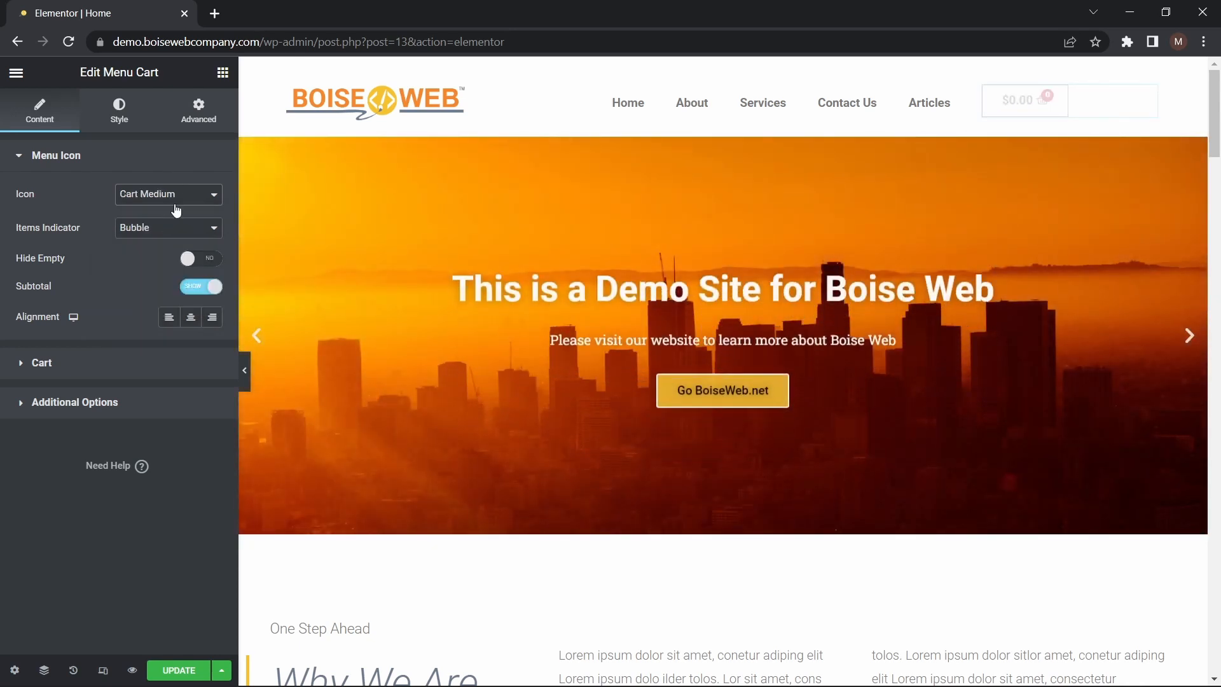
Try the None and Plain items indicators on the menu cart, and return it to Bubble
{"action": "left_click", "coordinate": [179, 234]}
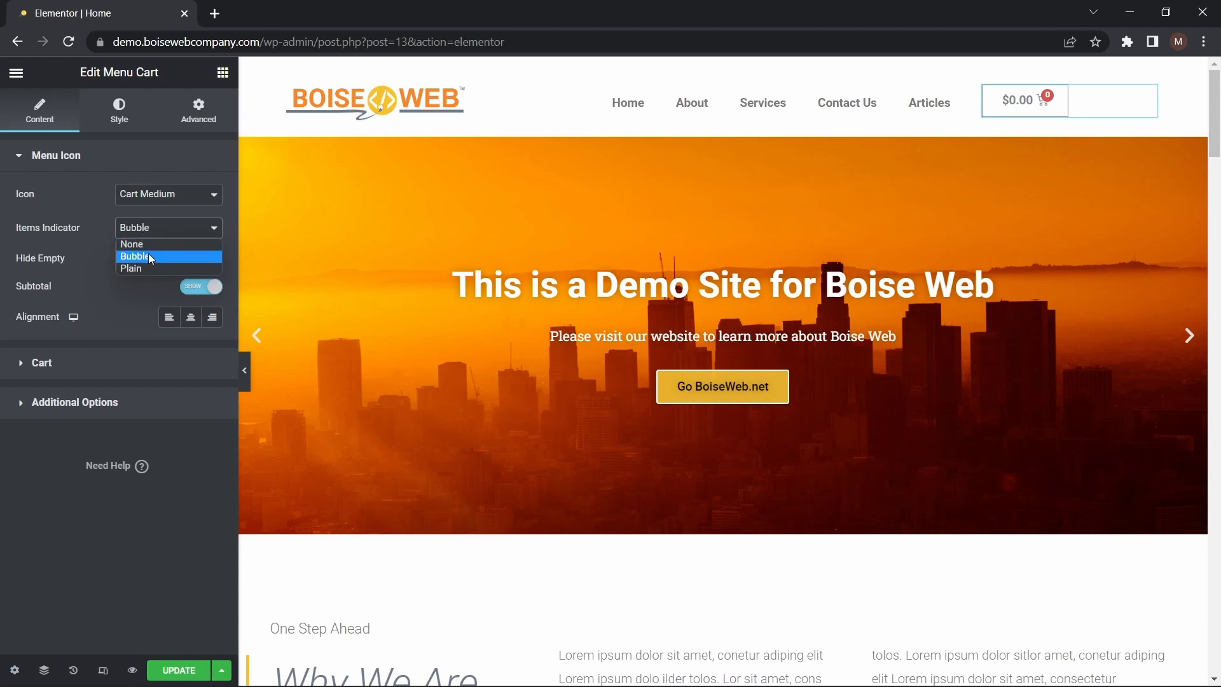
{"action": "left_click", "coordinate": [152, 244]}
{"action": "left_click", "coordinate": [169, 228]}
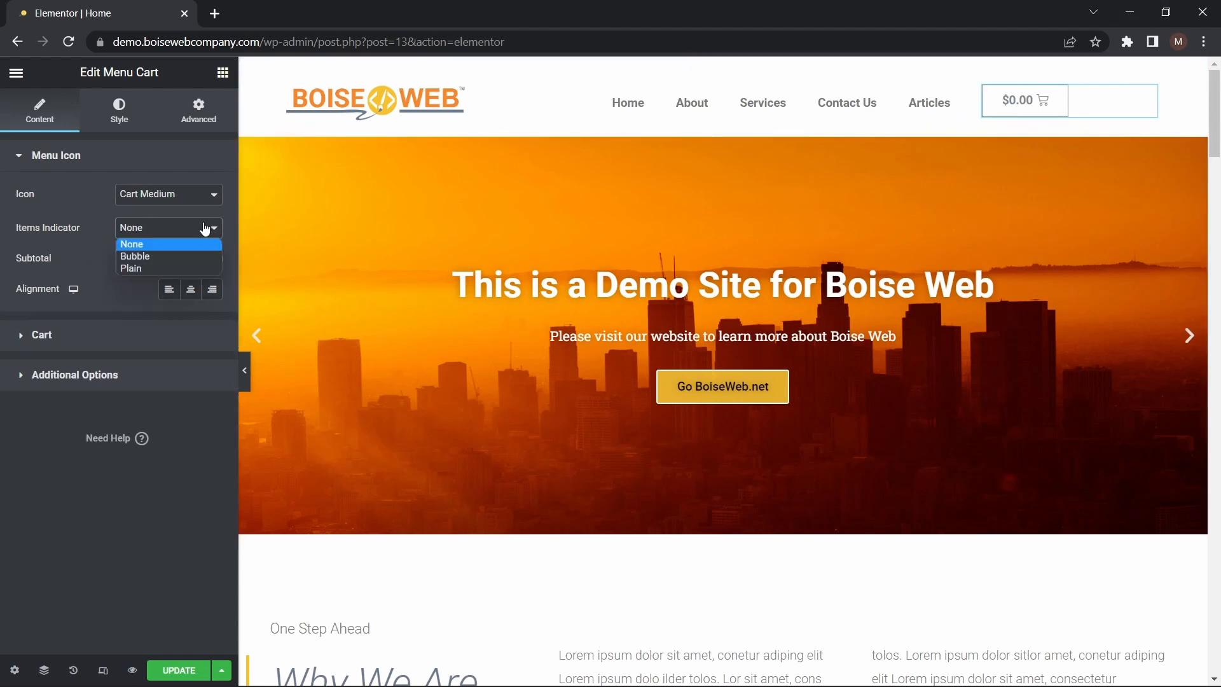
{"action": "left_click", "coordinate": [181, 268]}
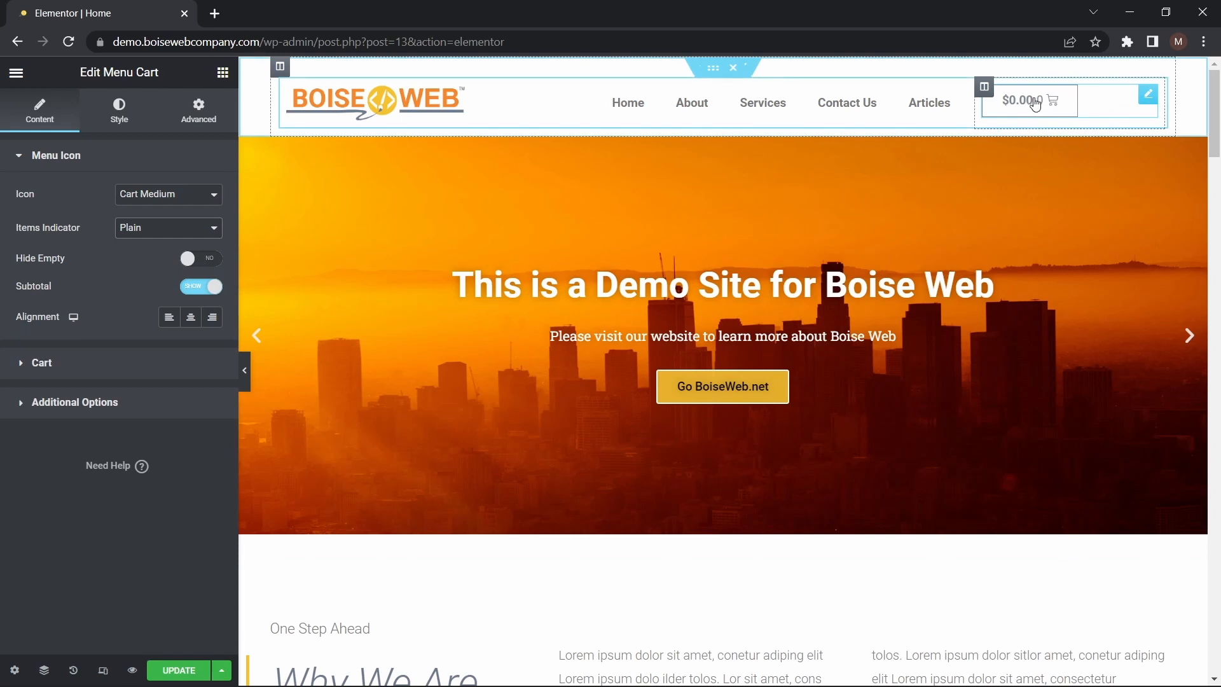
{"action": "left_click", "coordinate": [169, 228]}
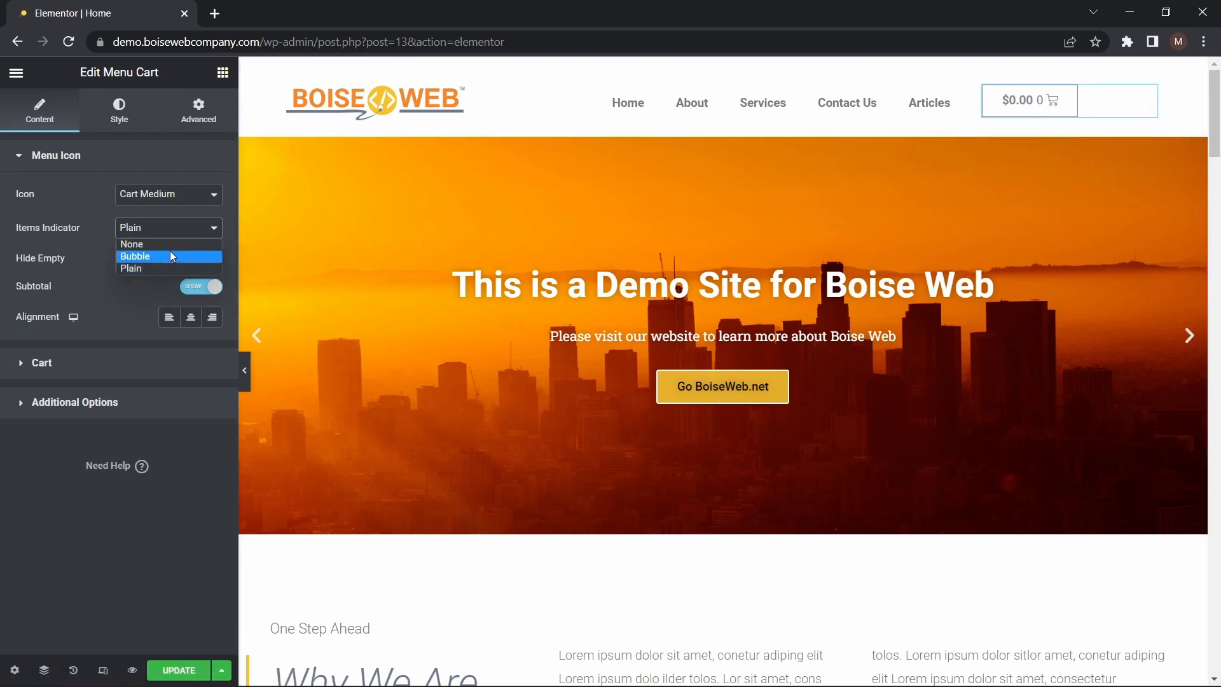
{"action": "left_click", "coordinate": [169, 252]}
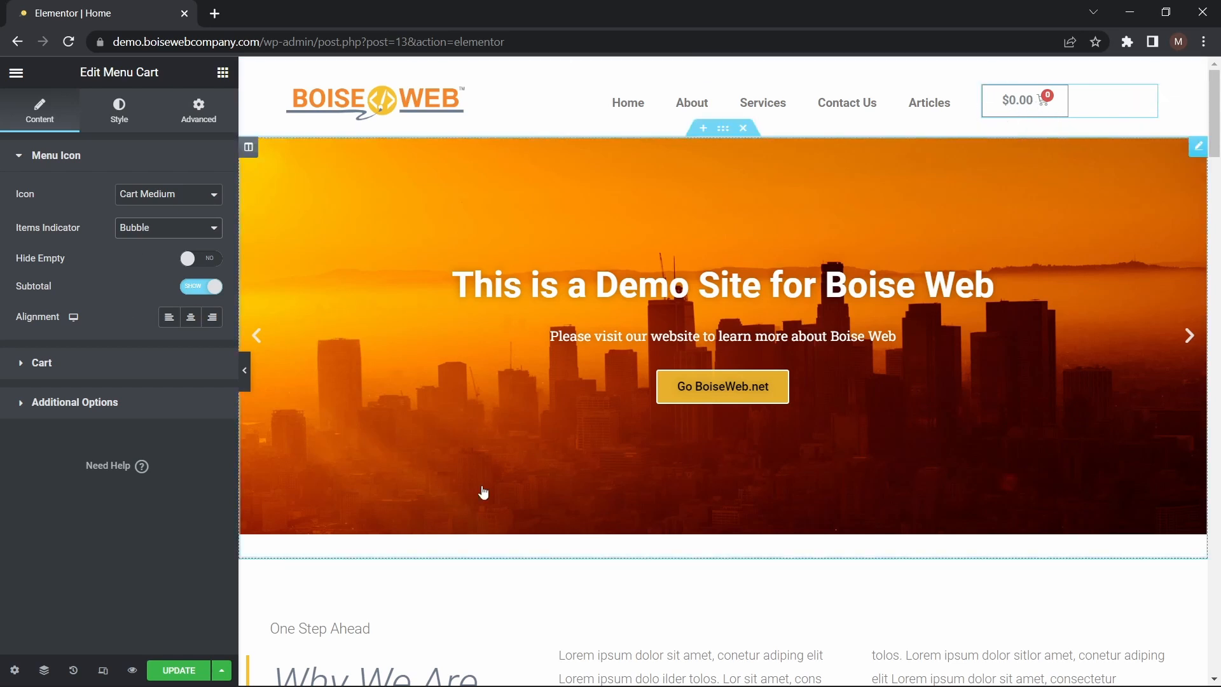
Check the header in the reference image Screenshot (1).png in the image viewer, and set the menu cart's border width to 0
{"action": "left_click", "coordinate": [389, 676]}
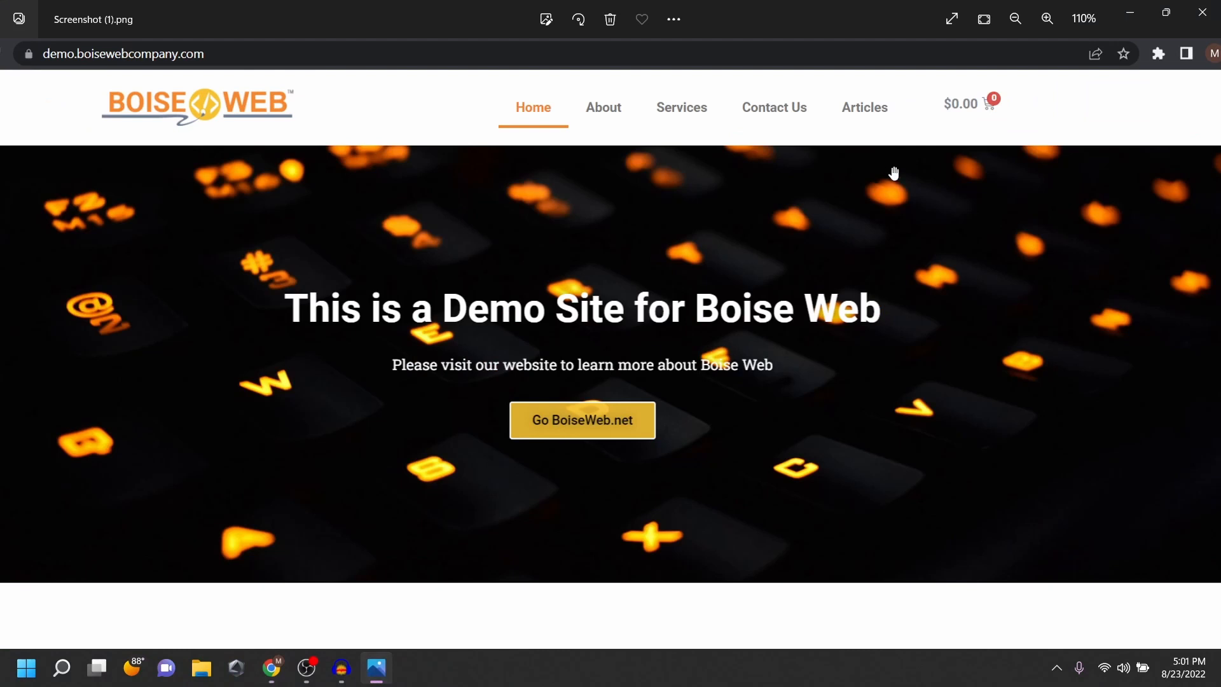
{"action": "left_click", "coordinate": [272, 669]}
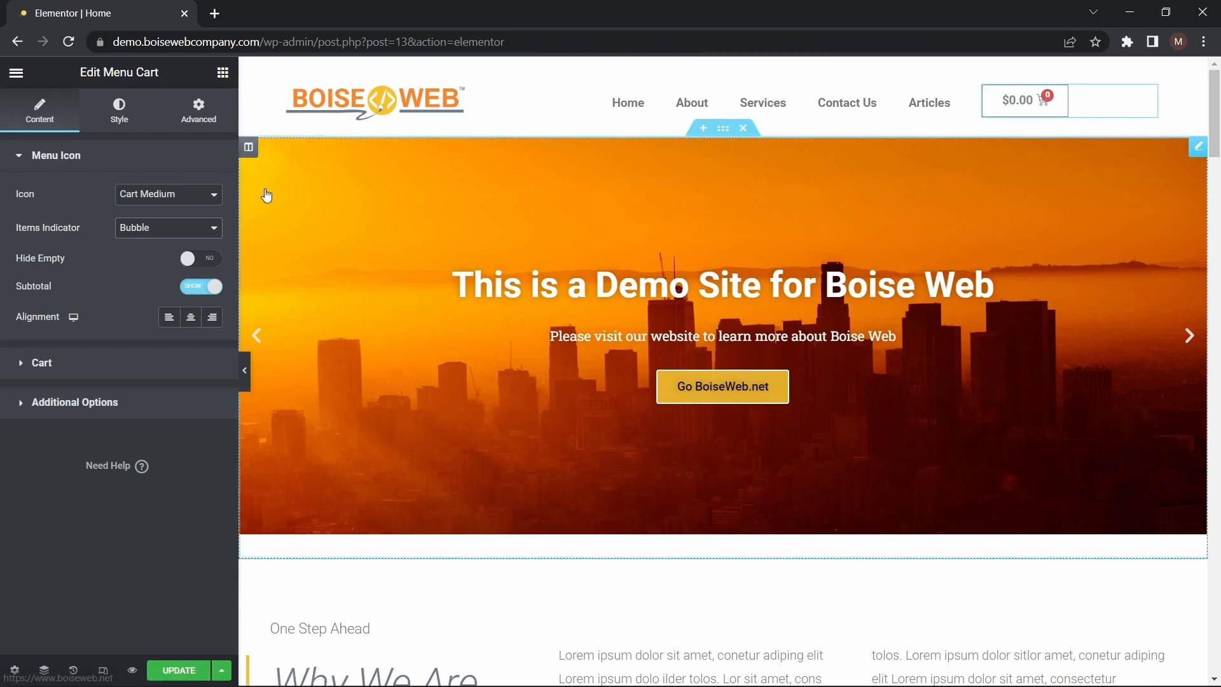
{"action": "left_click", "coordinate": [119, 106]}
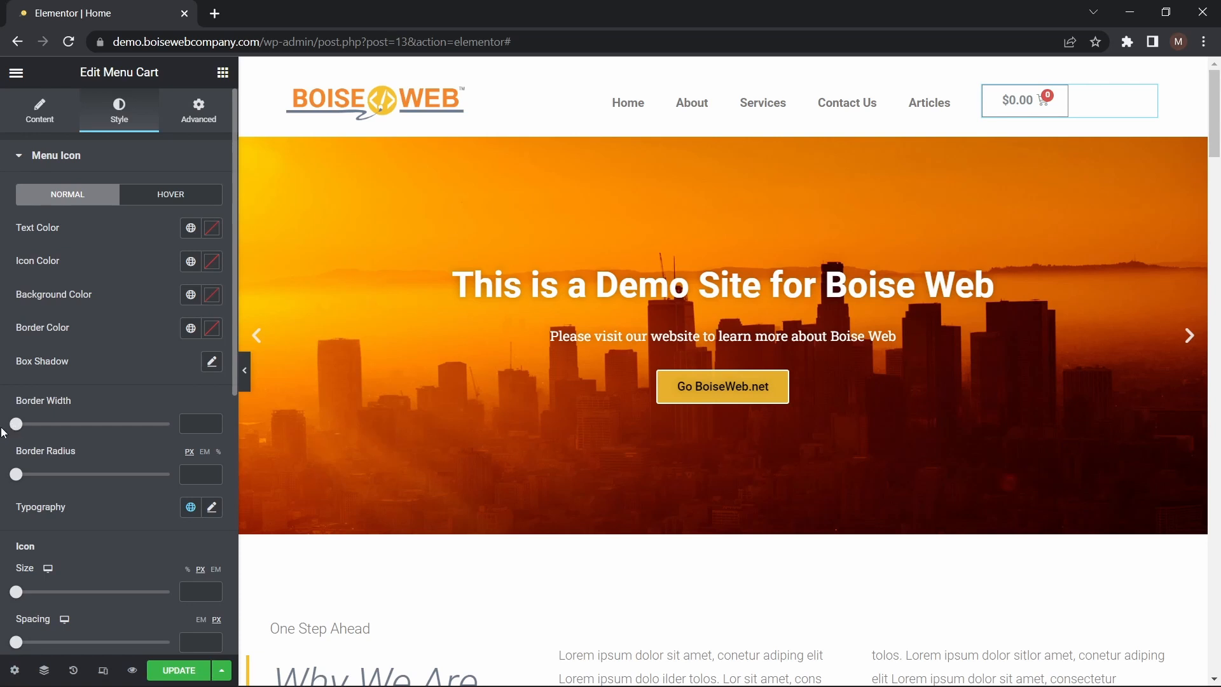
{"action": "left_click", "coordinate": [16, 425]}
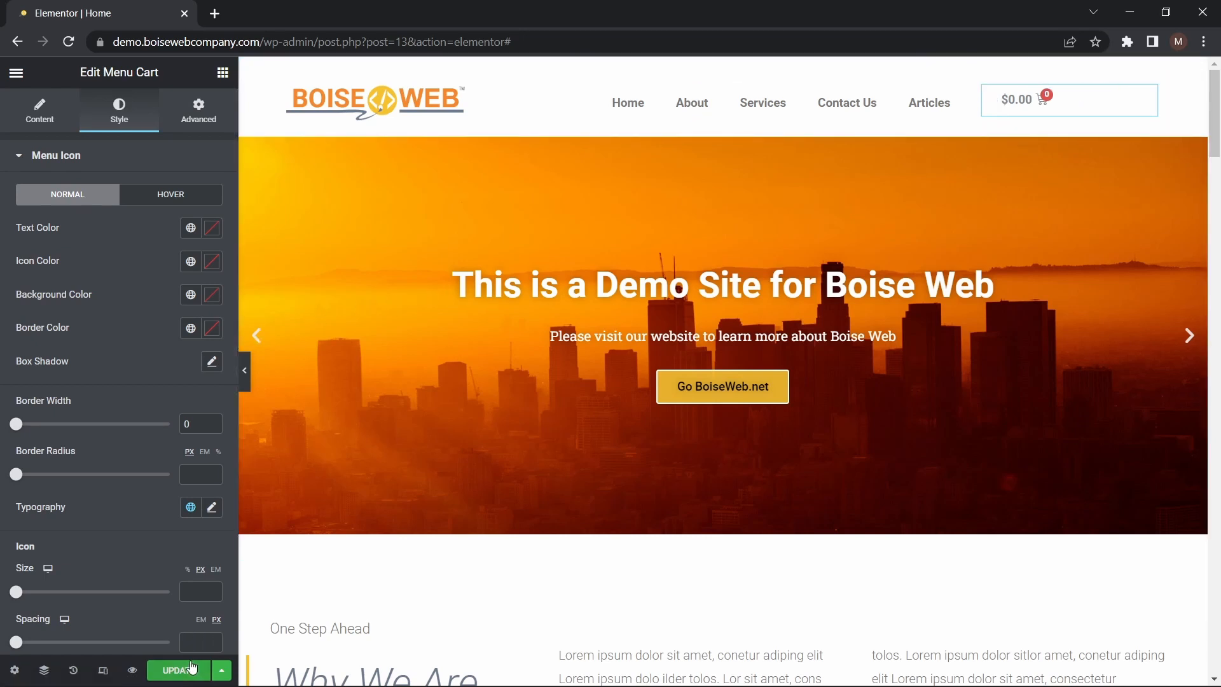
Look through the remaining menu cart style settings and update the home page
{"action": "scroll", "coordinate": [148, 413], "scroll_direction": "down", "scroll_amount": 3}
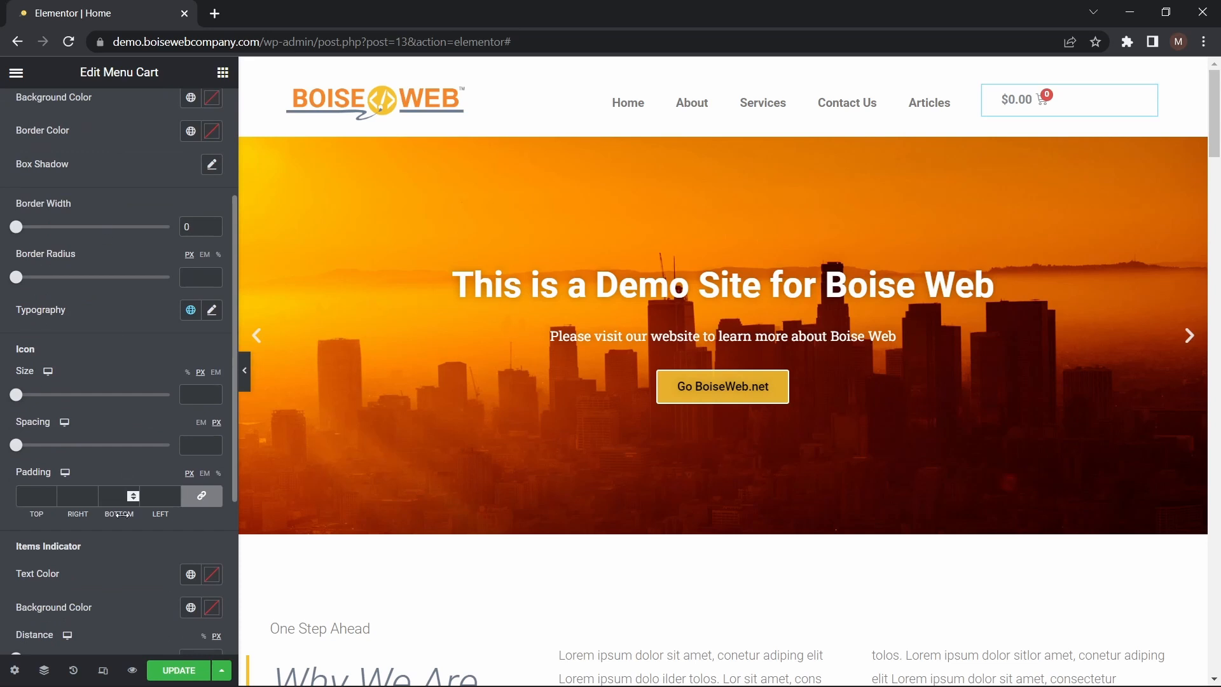
{"action": "scroll", "coordinate": [154, 188], "scroll_direction": "down", "scroll_amount": 5}
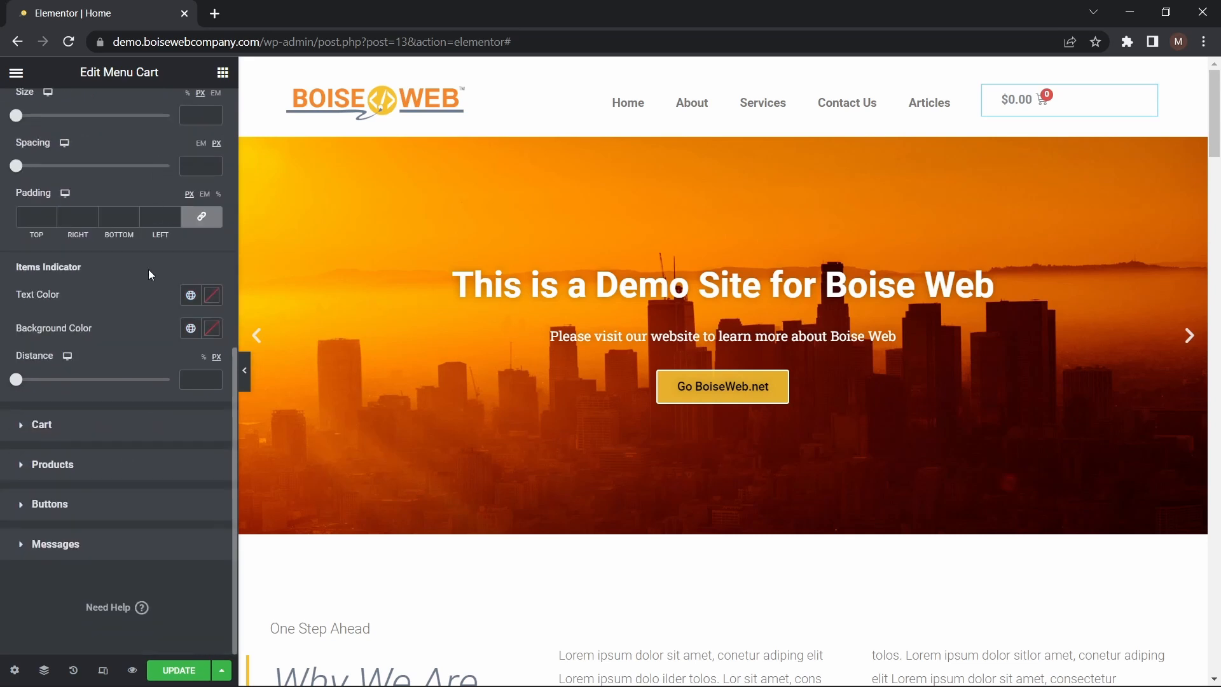
{"action": "scroll", "coordinate": [147, 269], "scroll_direction": "up", "scroll_amount": 8}
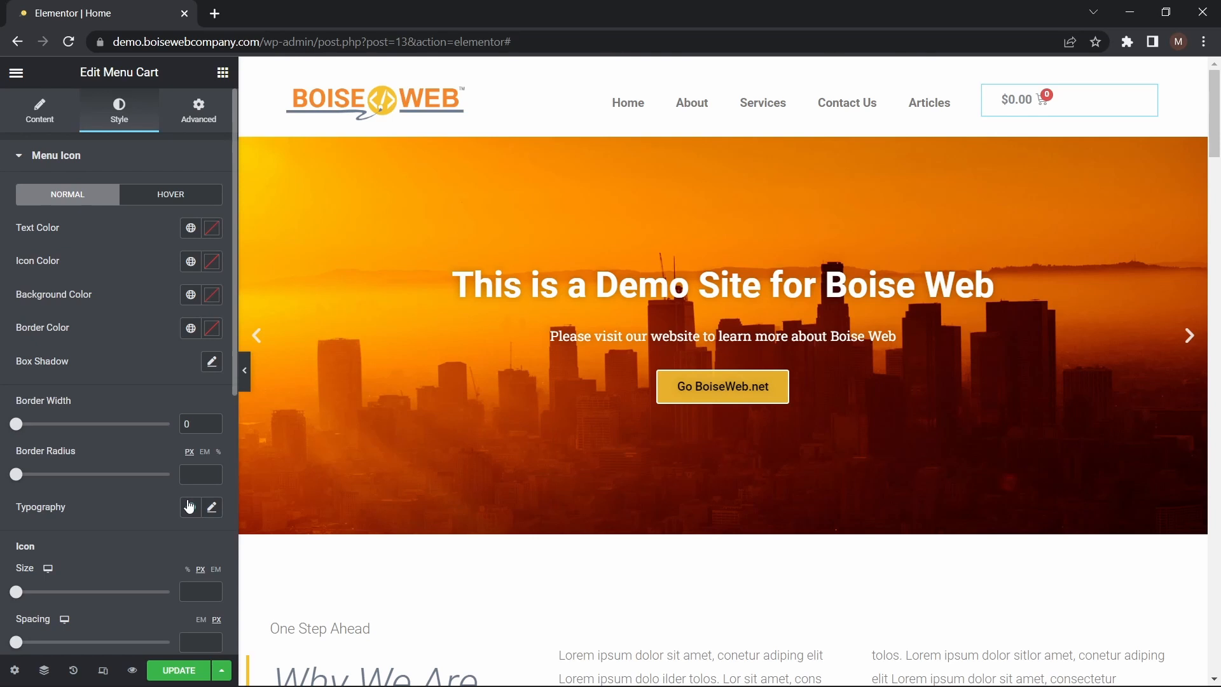
{"action": "left_click", "coordinate": [190, 668]}
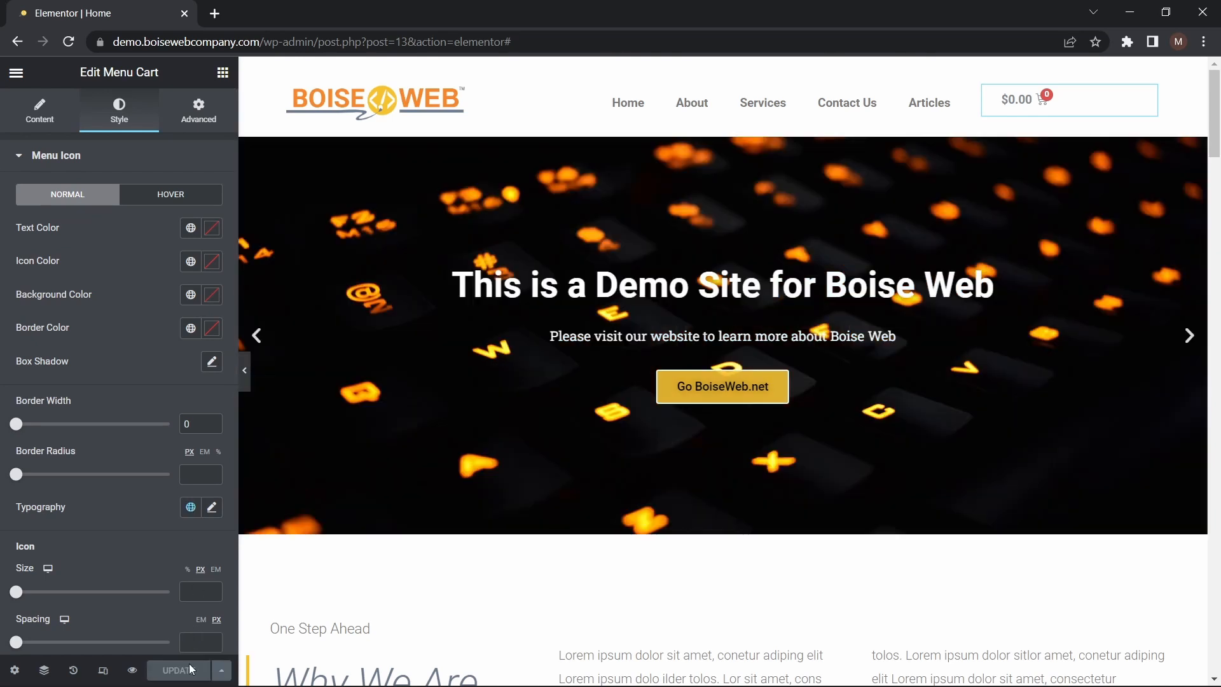
Leave the editor for the live home page and compare its header with the reference image Screenshot (1).png
{"action": "left_click", "coordinate": [15, 75]}
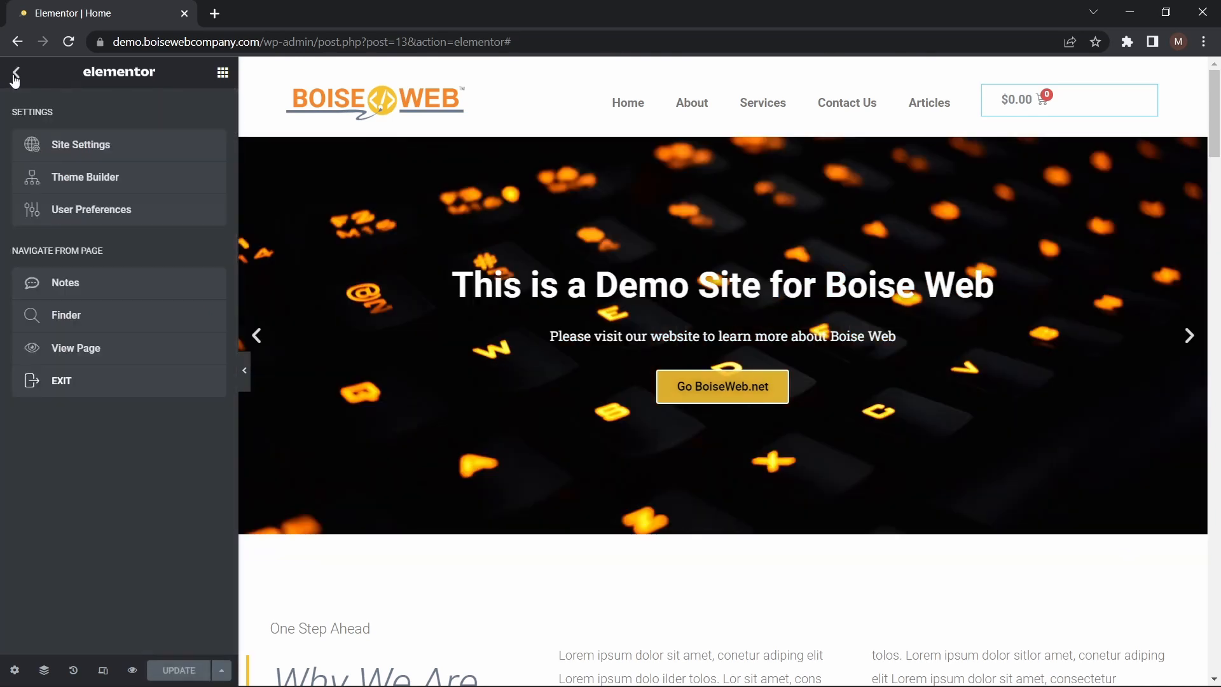
{"action": "left_click", "coordinate": [89, 372]}
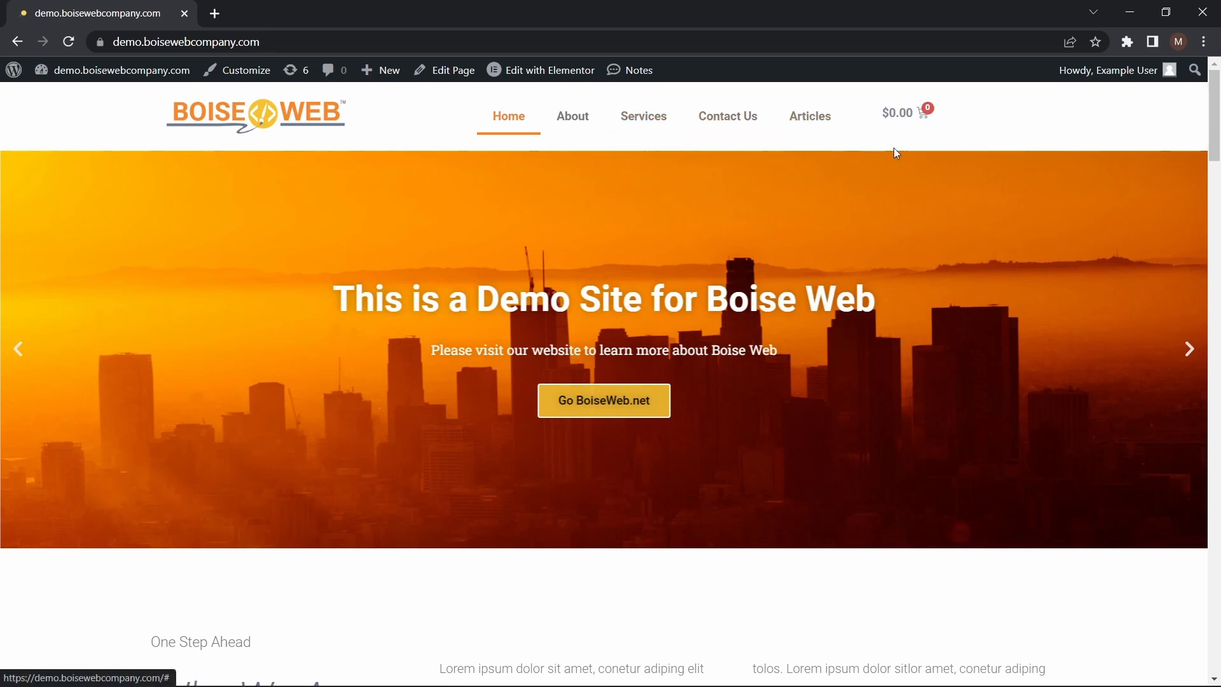
{"action": "mouse_move", "coordinate": [436, 674]}
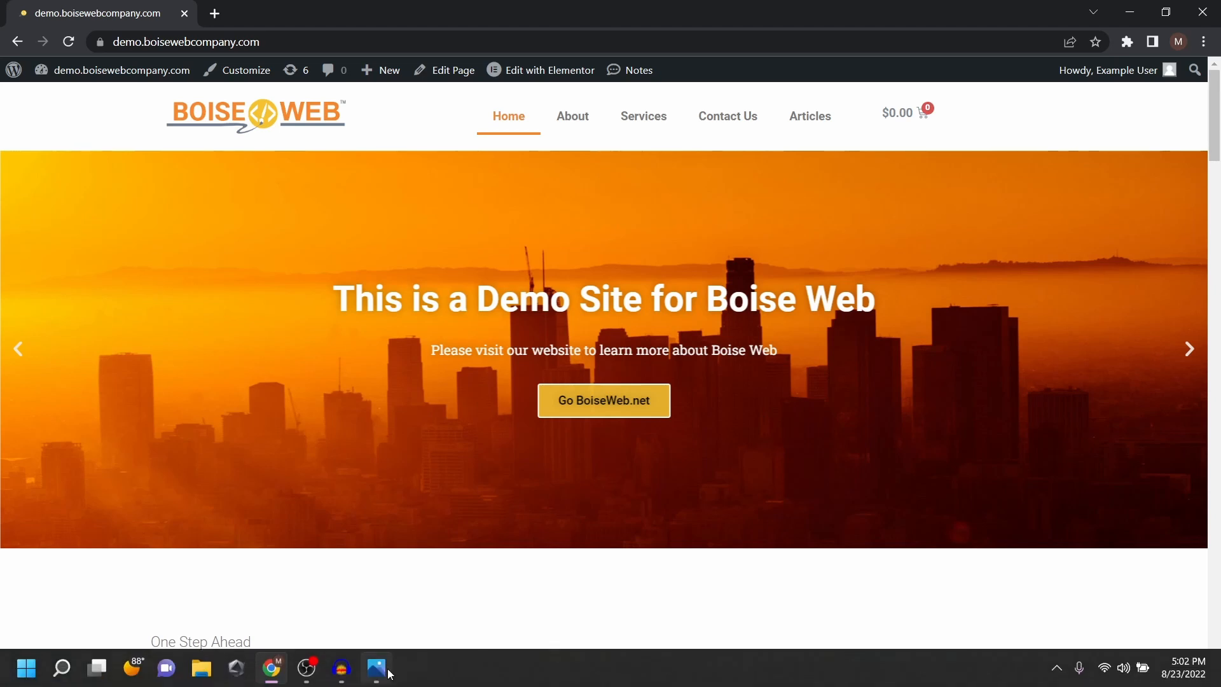
{"action": "left_click", "coordinate": [389, 671]}
{"action": "left_click", "coordinate": [389, 672]}
{"action": "left_click", "coordinate": [389, 671]}
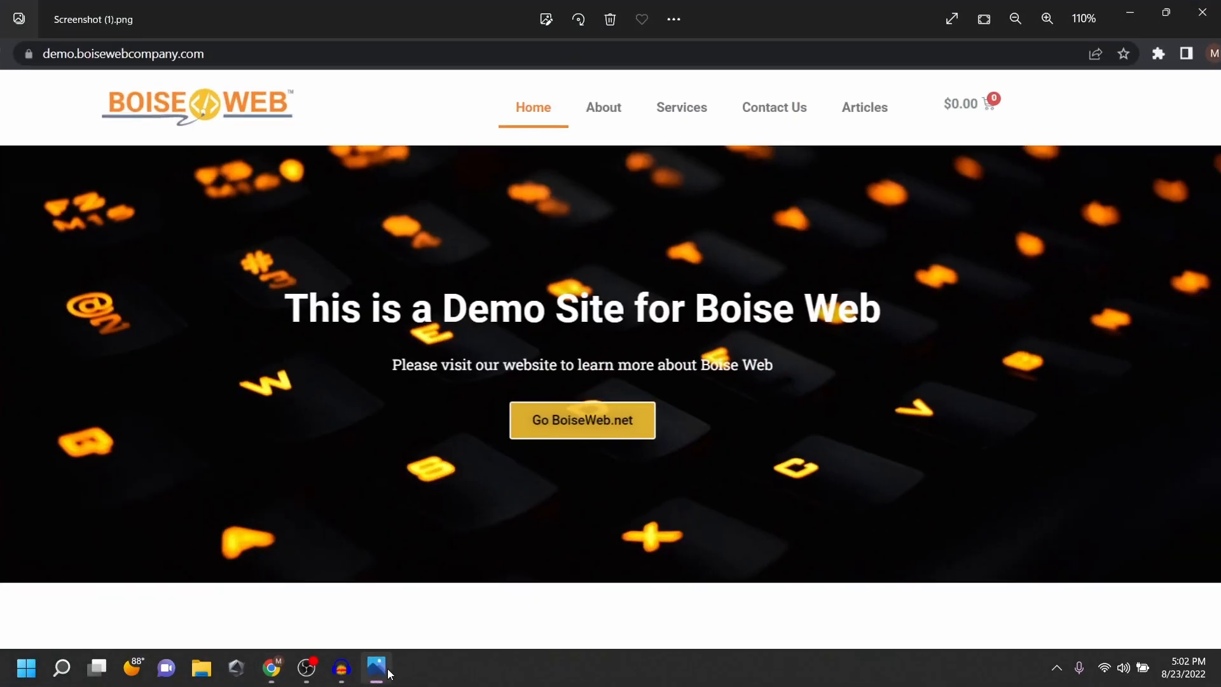
{"action": "left_click", "coordinate": [388, 672]}
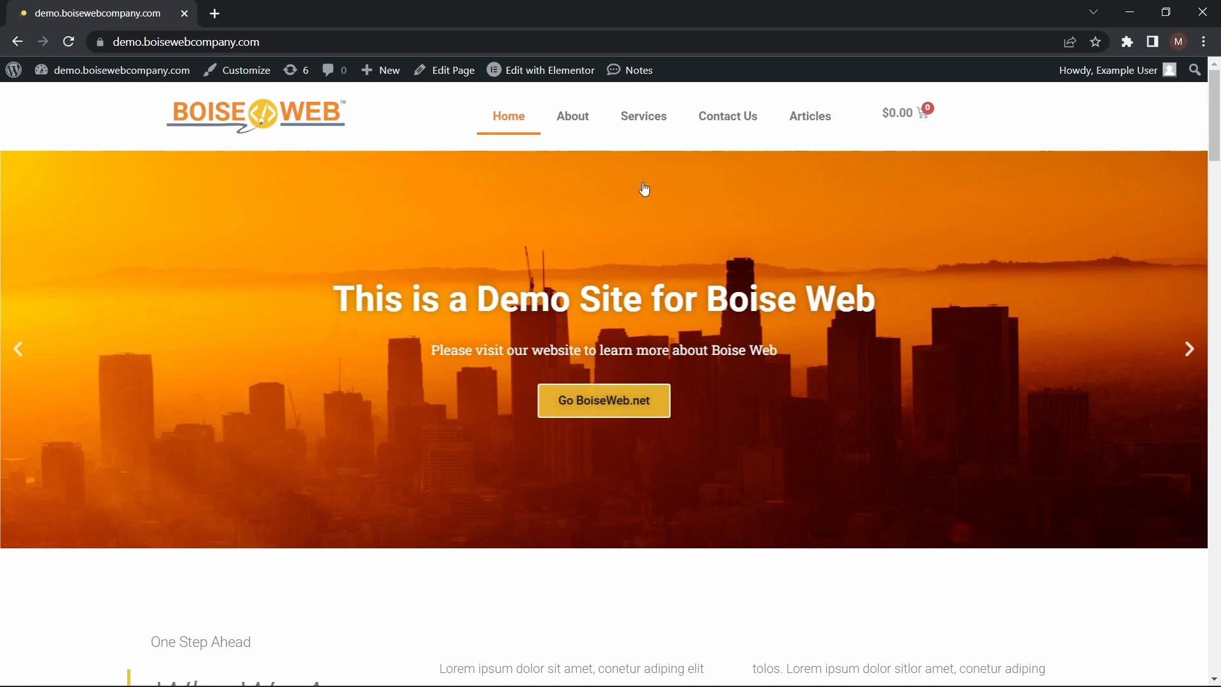
Visit the About page to check whether it has the header, and return to the home page
{"action": "left_click", "coordinate": [586, 132]}
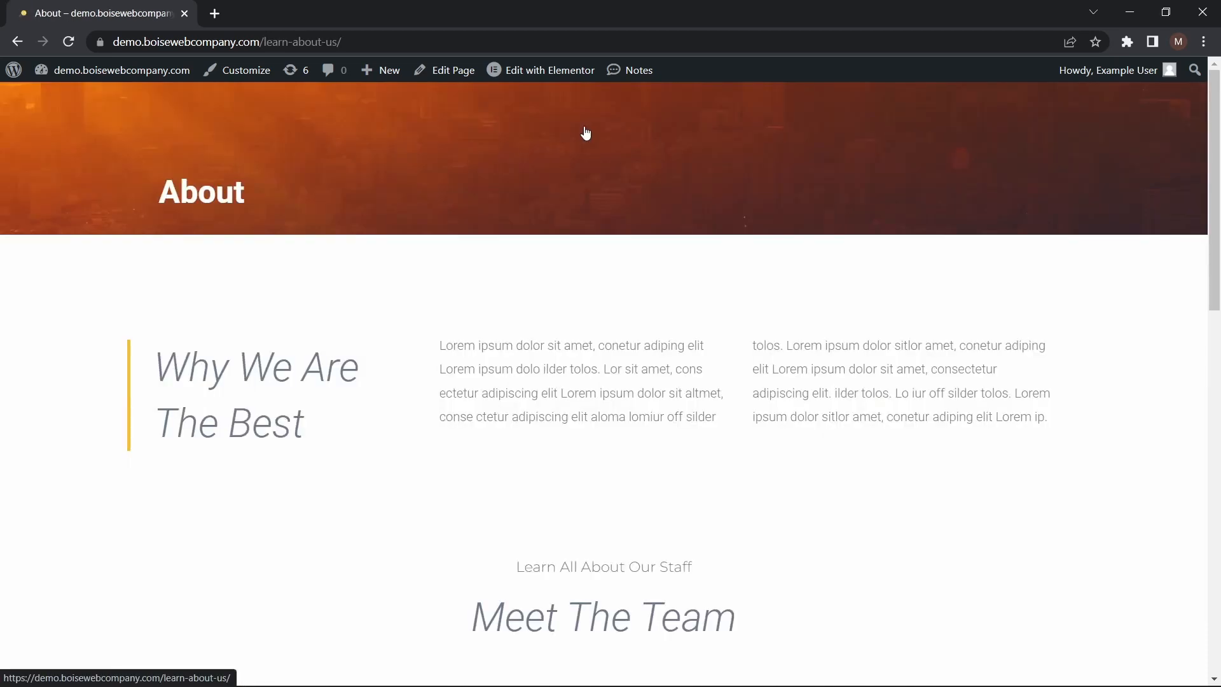
{"action": "mouse_move", "coordinate": [1217, 89]}
{"action": "left_mouse_down"}
{"action": "mouse_move", "coordinate": [1217, 439]}
{"action": "mouse_move", "coordinate": [1217, 82]}
{"action": "left_mouse_up"}
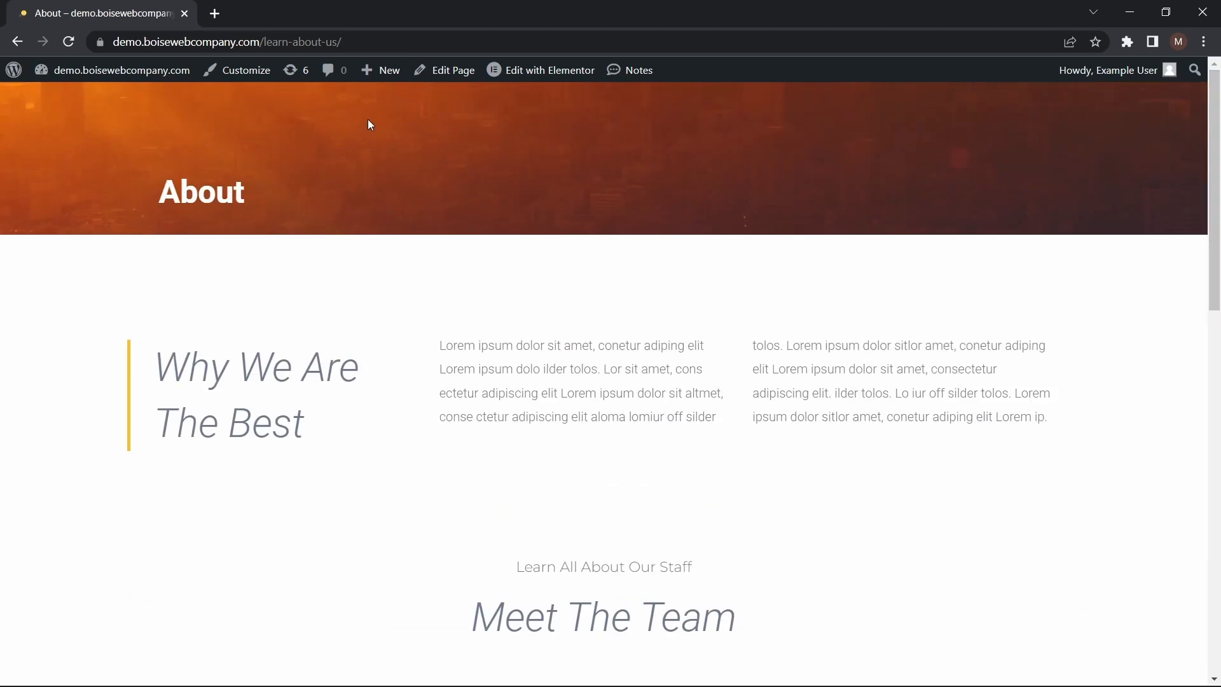
{"action": "left_click", "coordinate": [17, 41]}
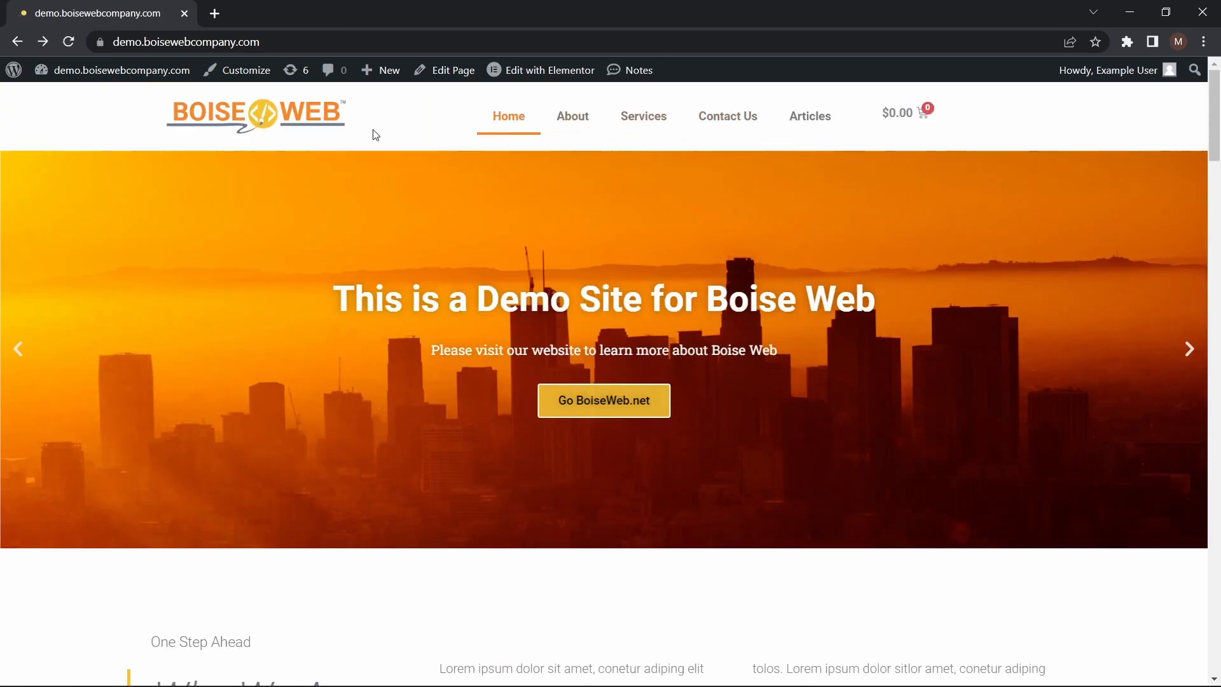
Reopen the home page in the Elementor editor and save the header section to the library as a template named Navigation Menu
{"action": "left_click", "coordinate": [552, 73]}
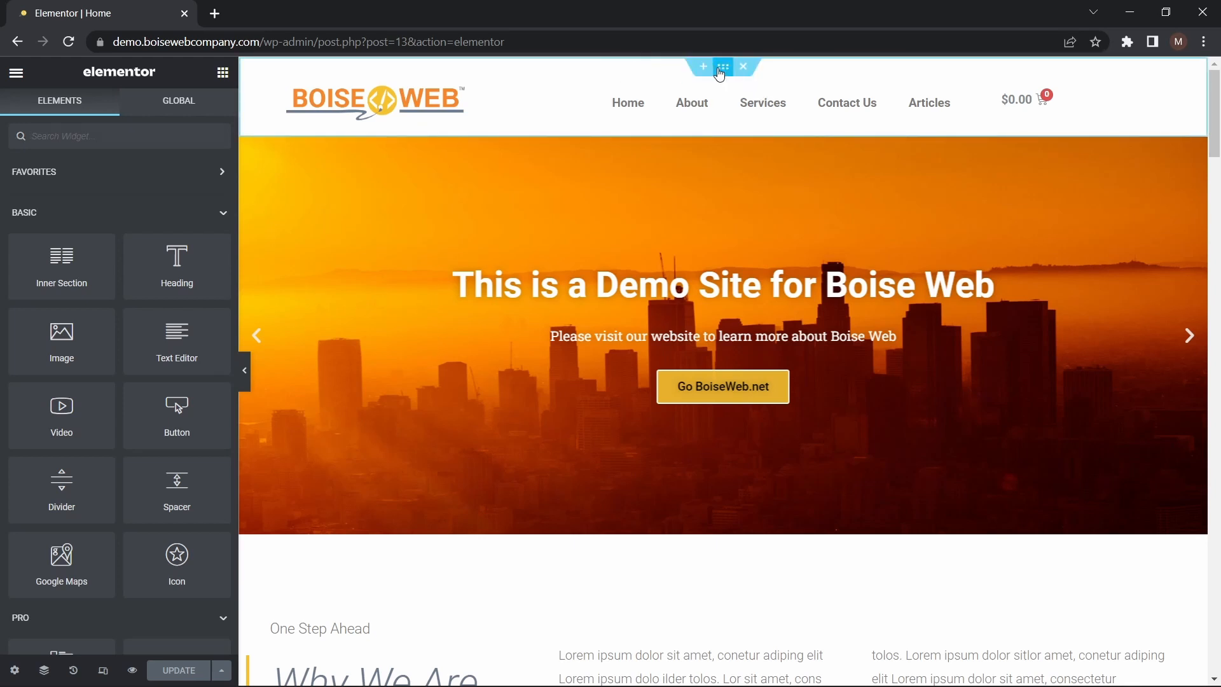
{"action": "right_click", "coordinate": [719, 75]}
{"action": "left_click", "coordinate": [766, 237]}
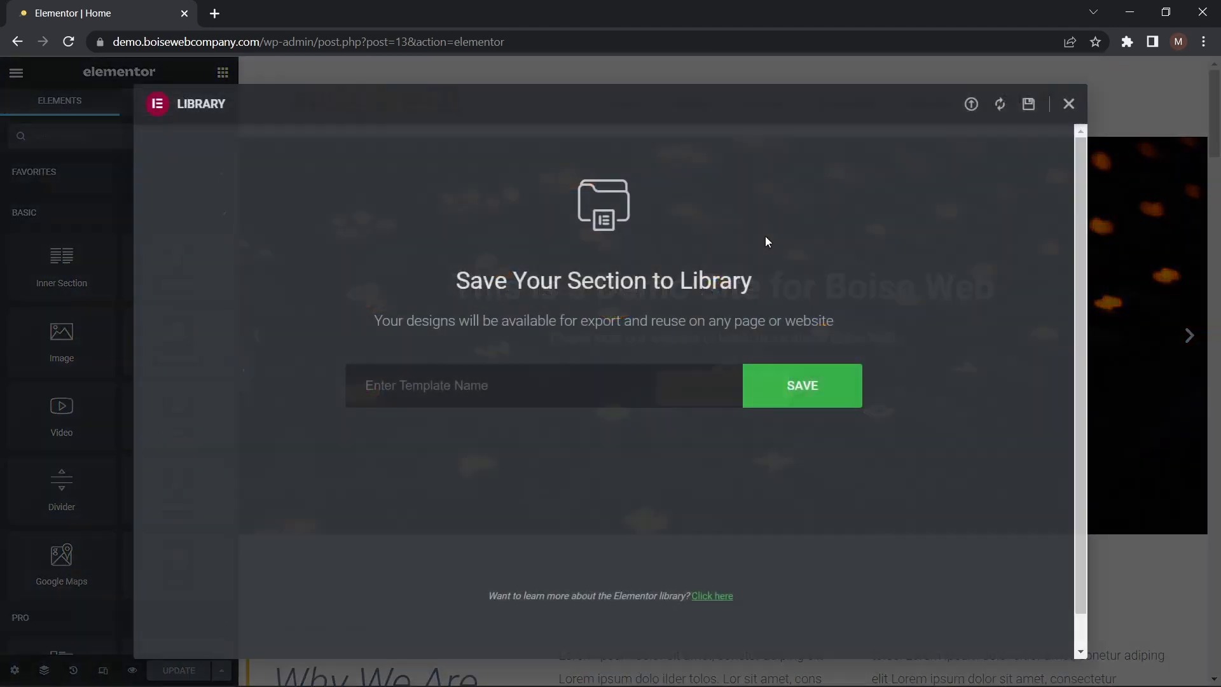
{"action": "left_click", "coordinate": [461, 380]}
{"action": "type", "text": "Navigati"}
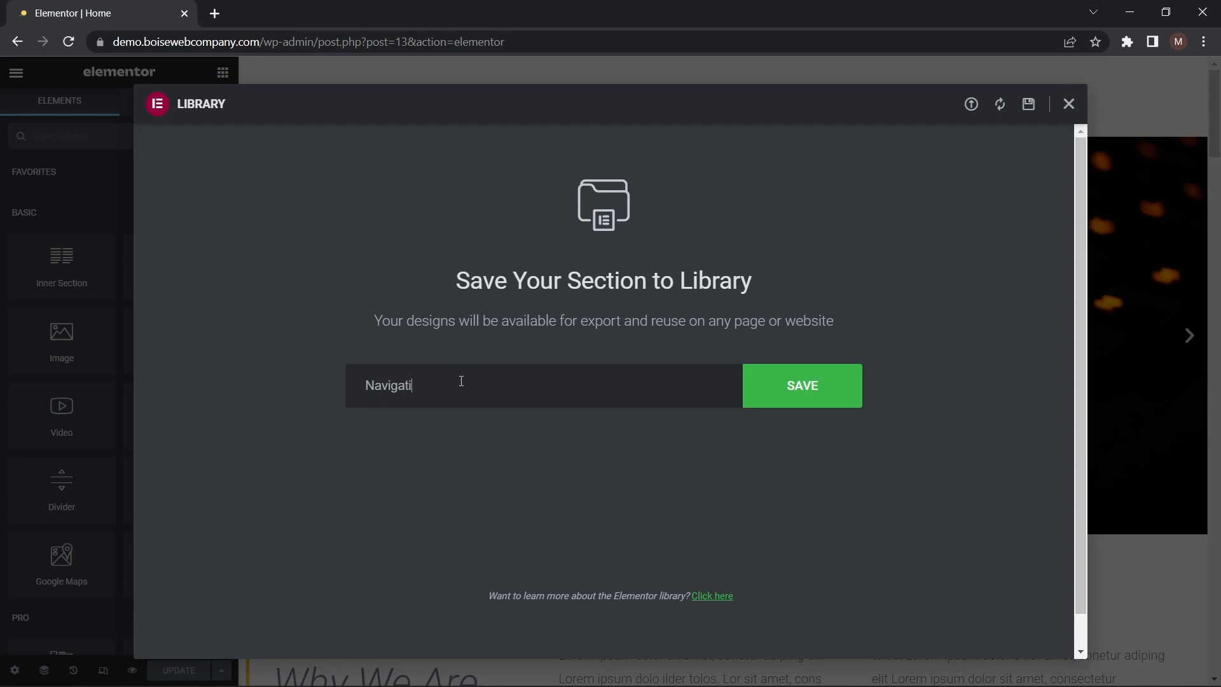
{"action": "type", "text": "on Menu"}
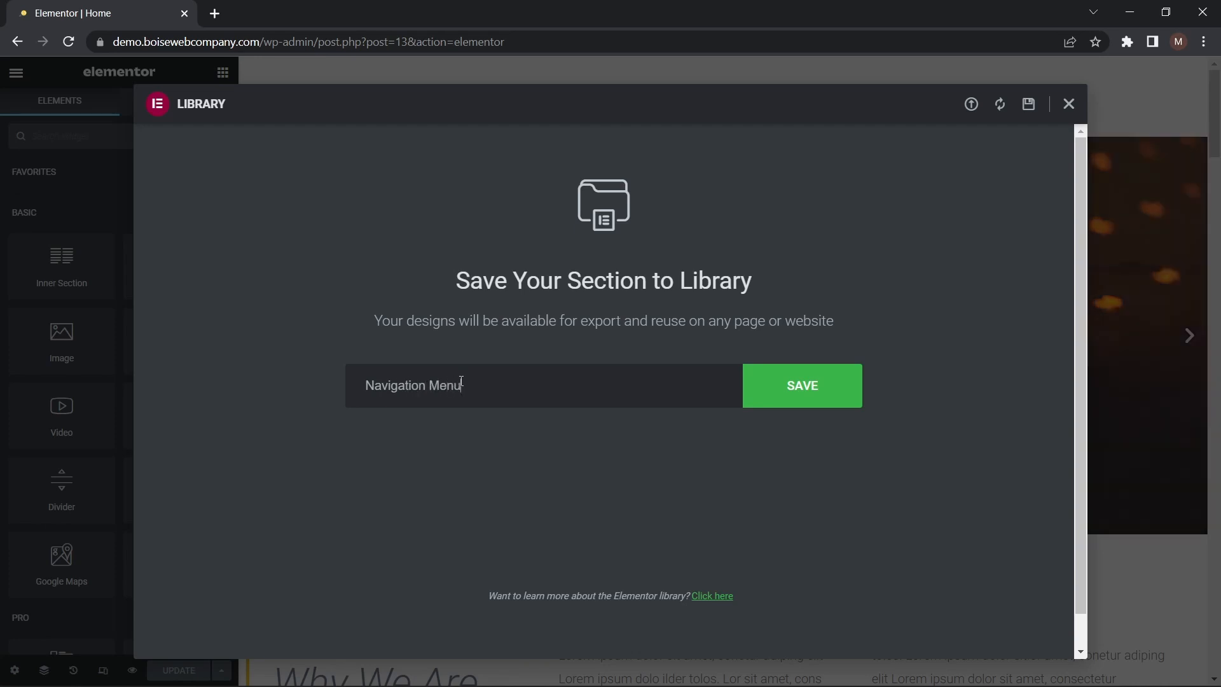
{"action": "left_click", "coordinate": [846, 396]}
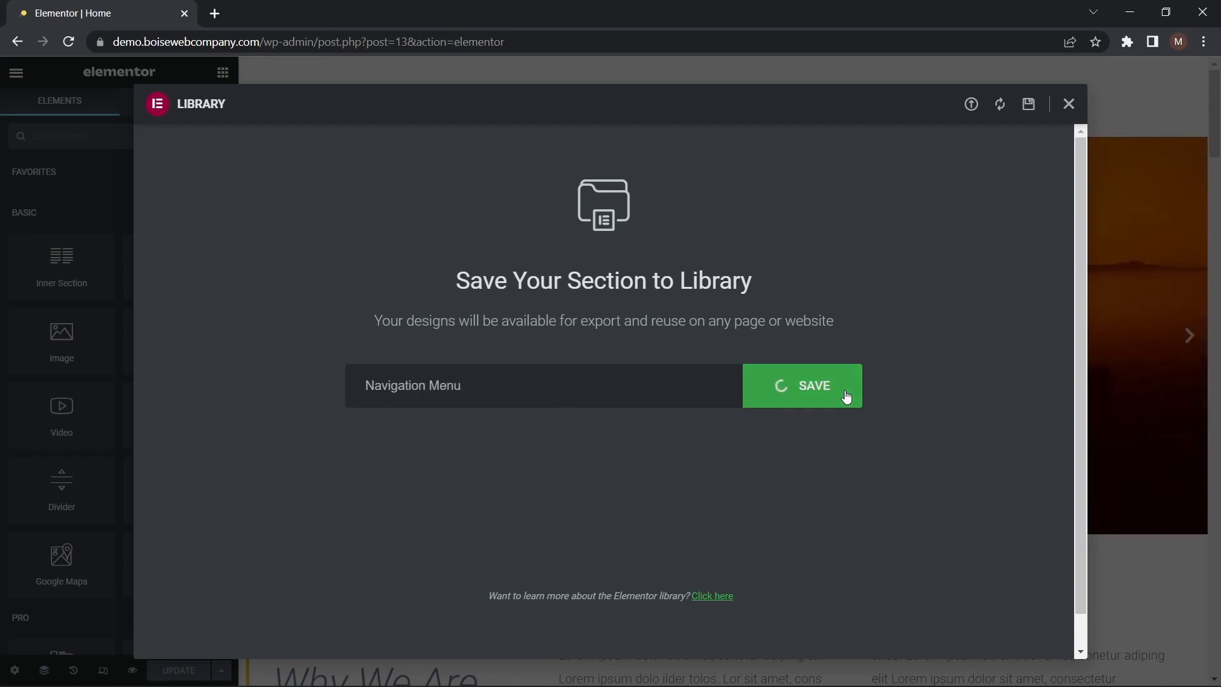
Close the template library and switch from editing the home page to editing the About page
{"action": "left_click", "coordinate": [1070, 104]}
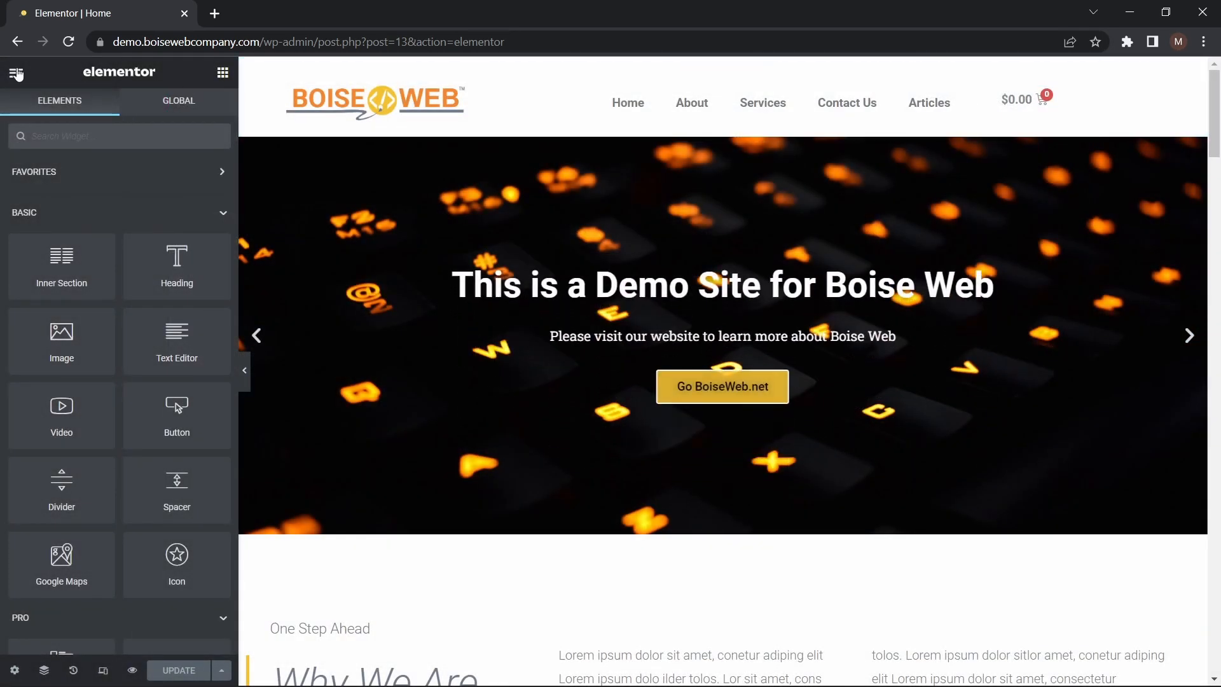
{"action": "left_click", "coordinate": [15, 74]}
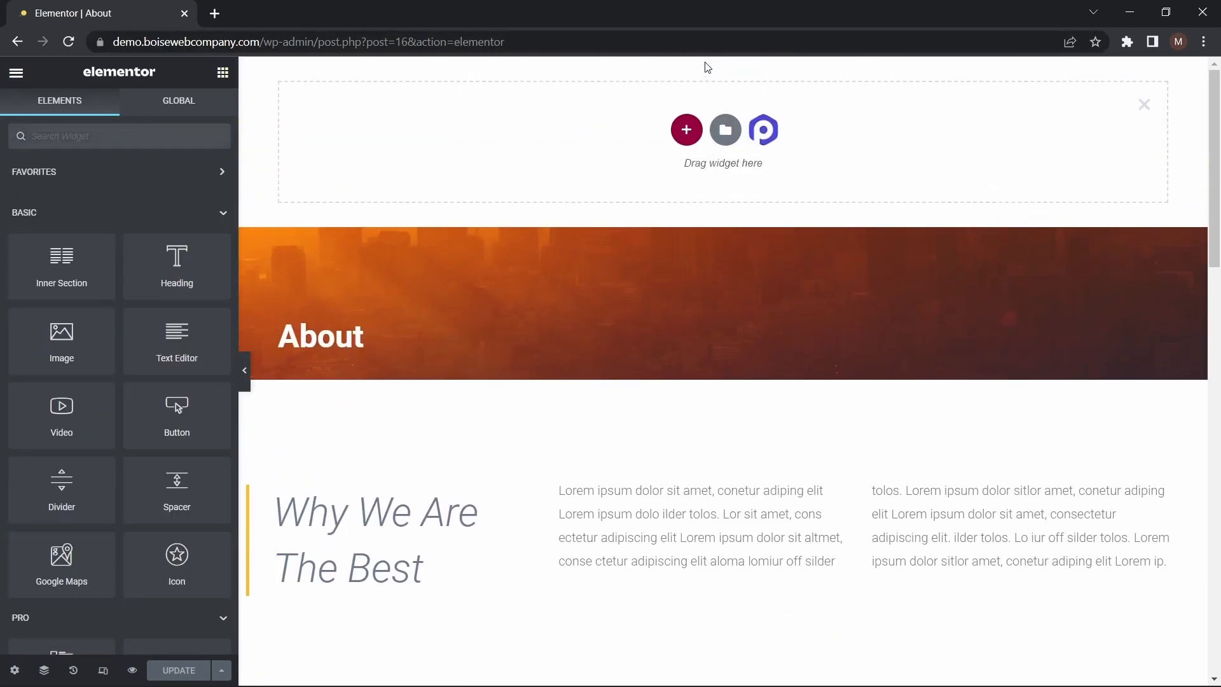
Insert the saved Navigation Menu section template above the About page's title banner, without applying the template's settings
{"action": "left_click", "coordinate": [729, 137]}
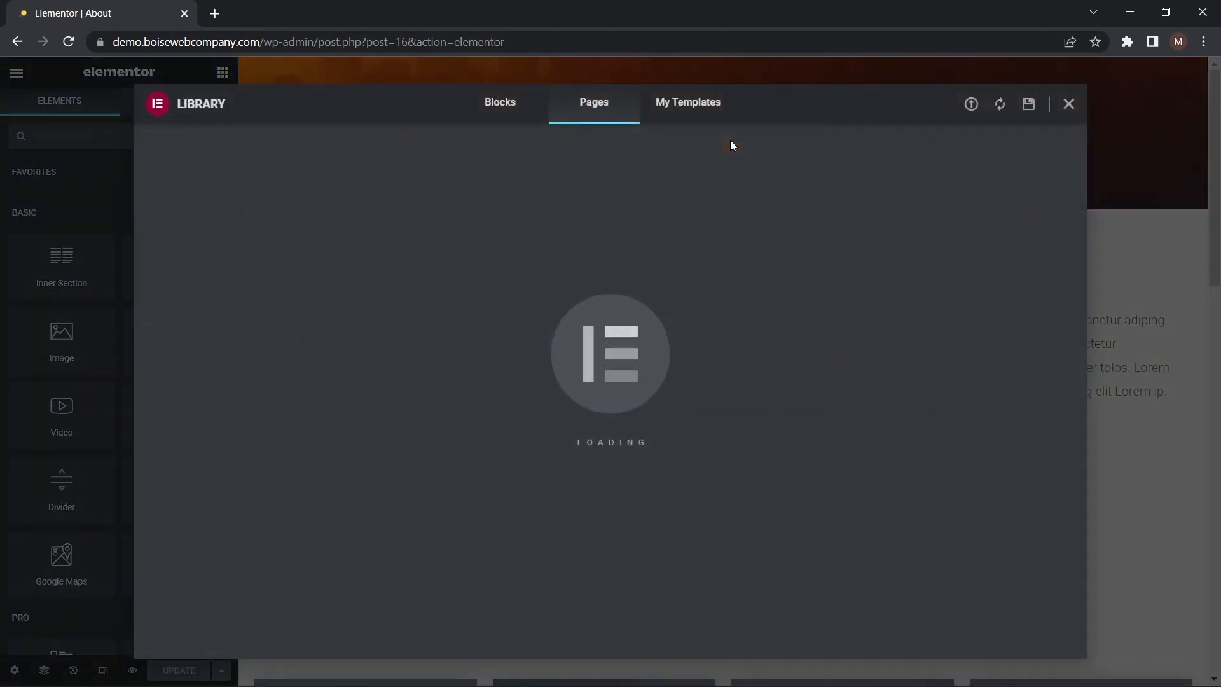
{"action": "left_click", "coordinate": [658, 107]}
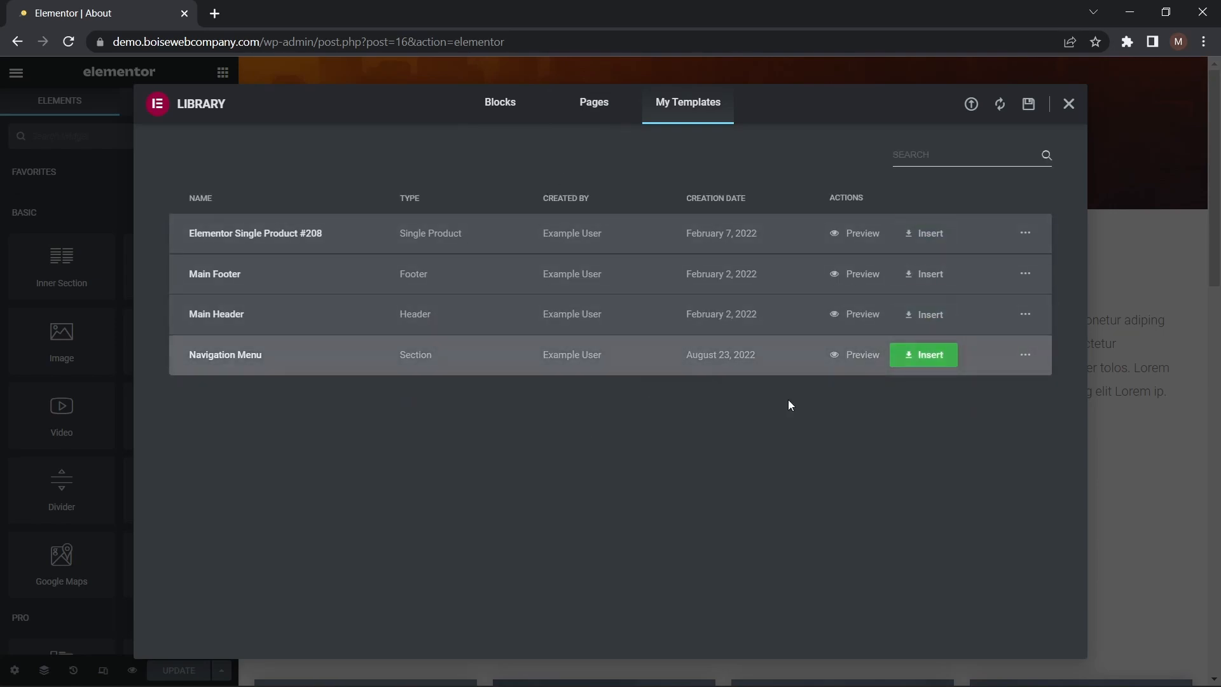
{"action": "left_click", "coordinate": [929, 355]}
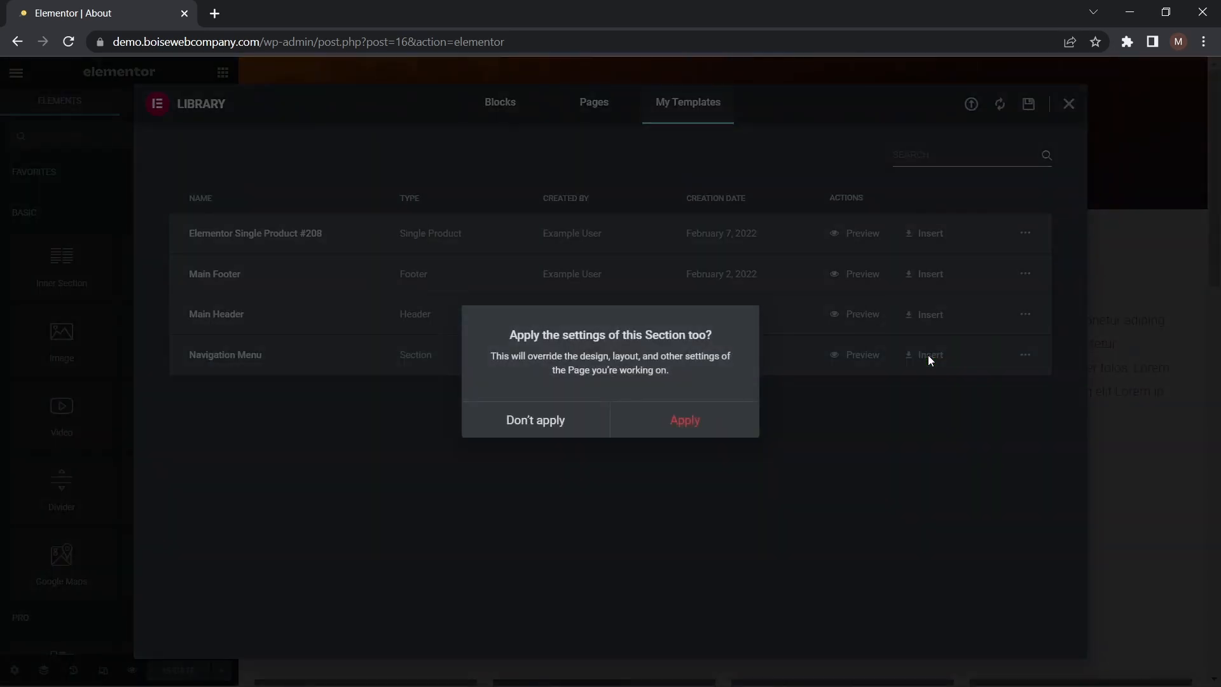
{"action": "left_click", "coordinate": [594, 430]}
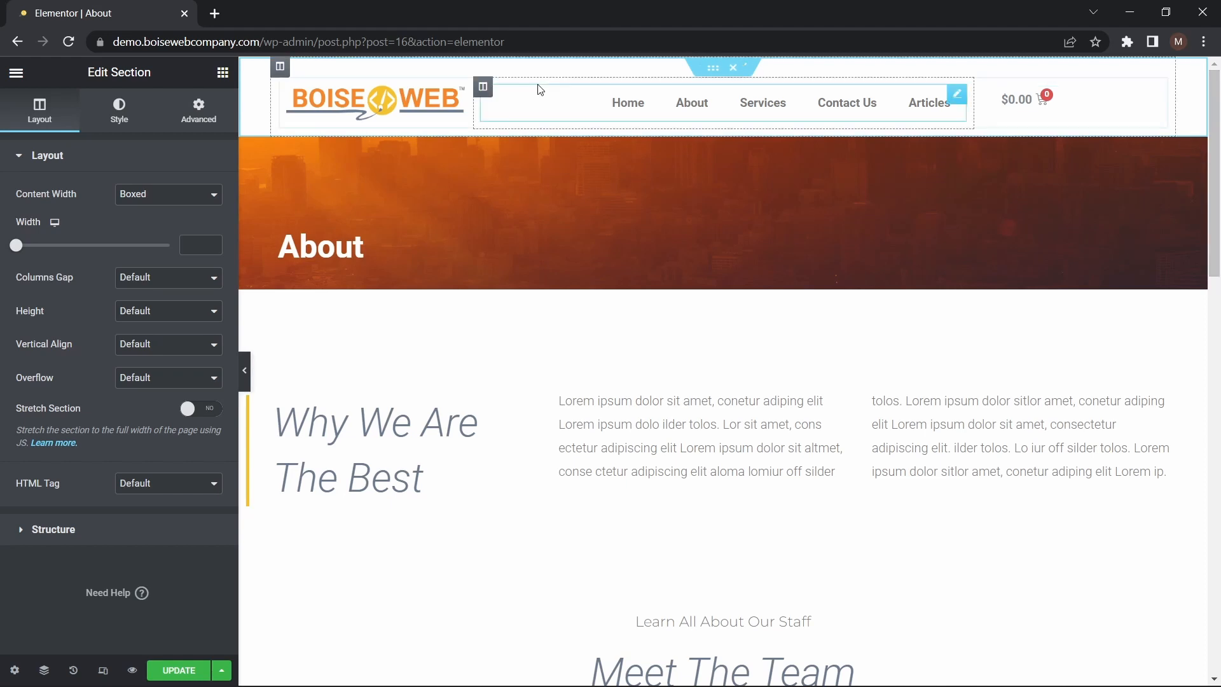